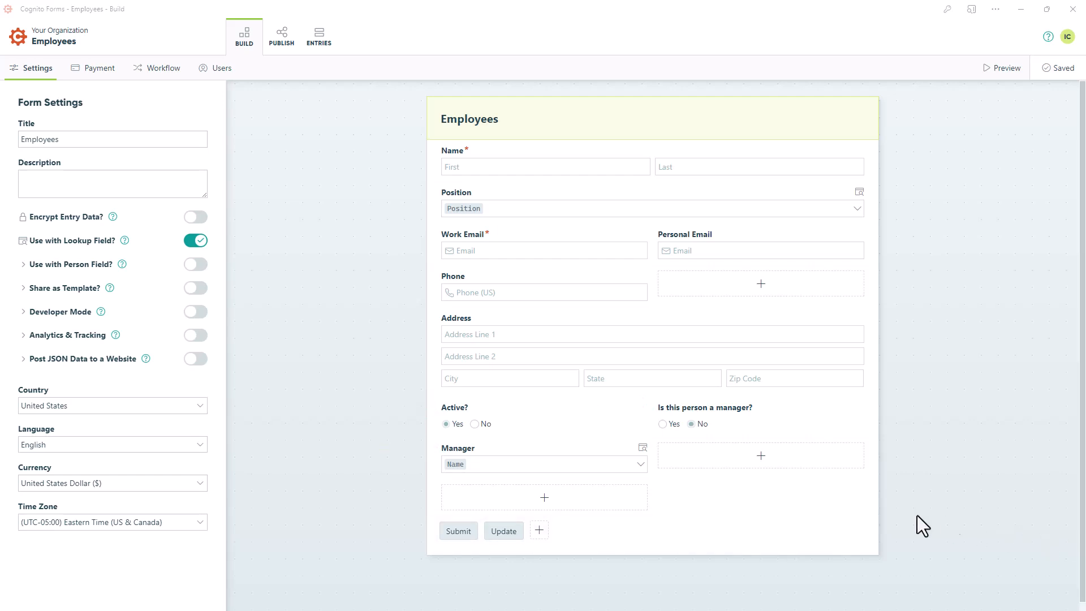
Check the Manager lookup field's settings and enable the Employees form for use with Person fields
{"action": "left_click", "coordinate": [612, 468]}
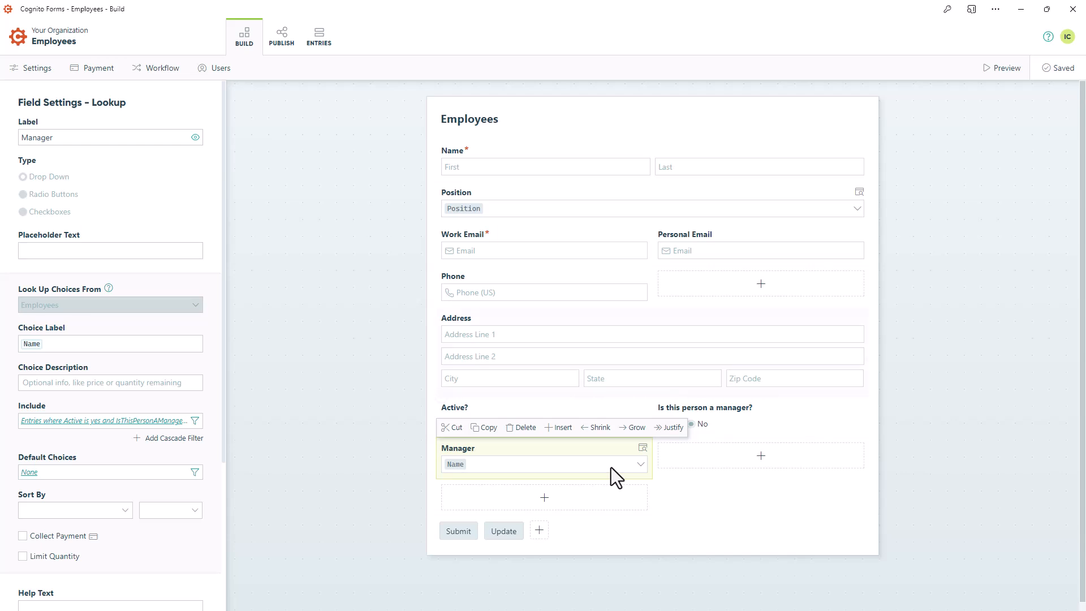
{"action": "left_click", "coordinate": [35, 69]}
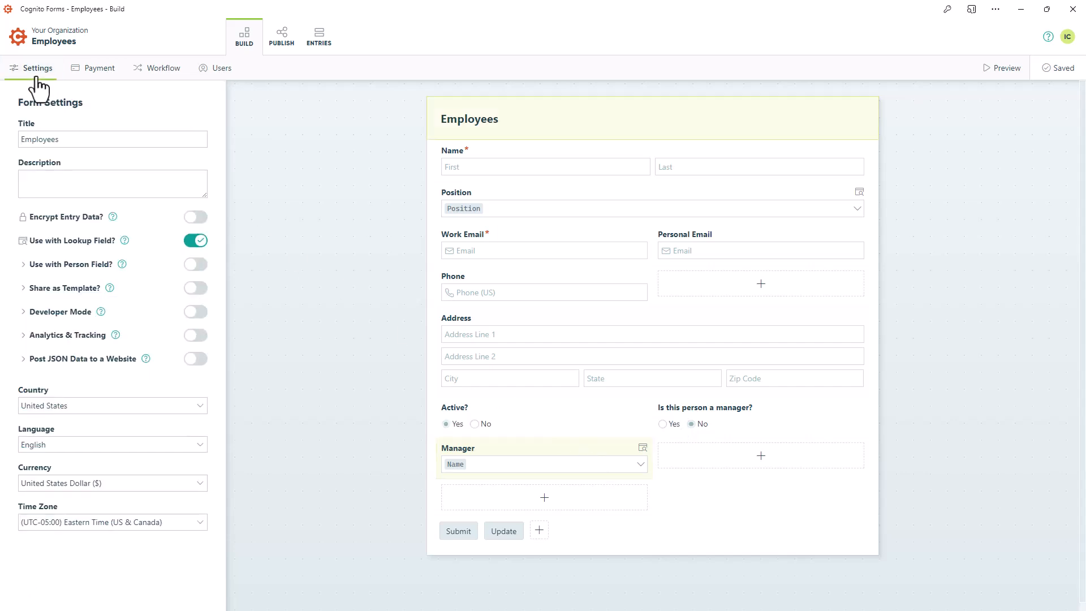
{"action": "left_click", "coordinate": [196, 264]}
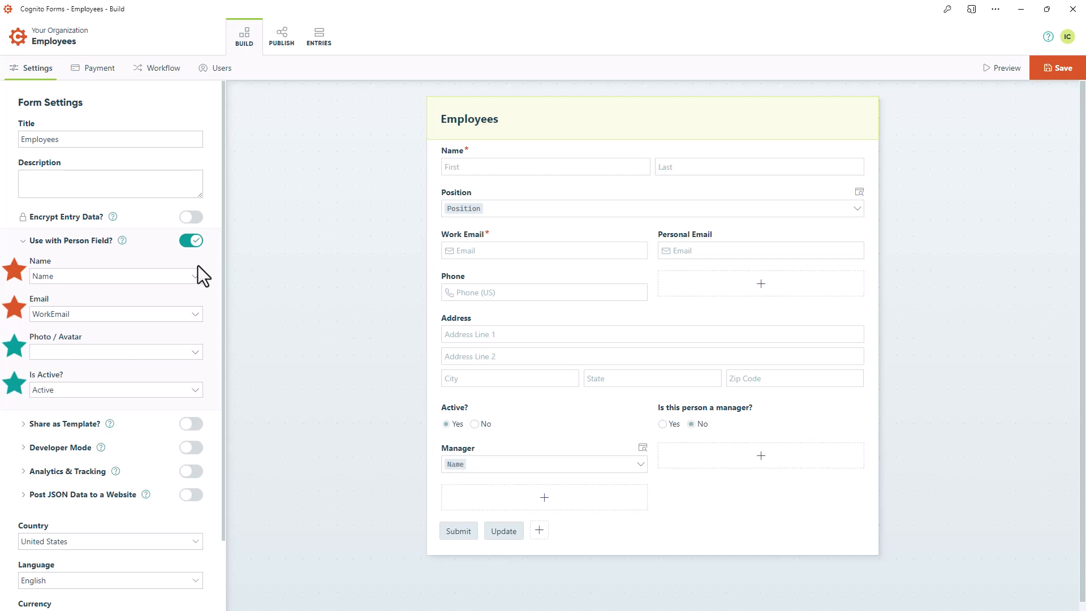
Review the available Name and Email mappings for the Person field, keeping Name and WorkEmail
{"action": "left_click", "coordinate": [193, 276]}
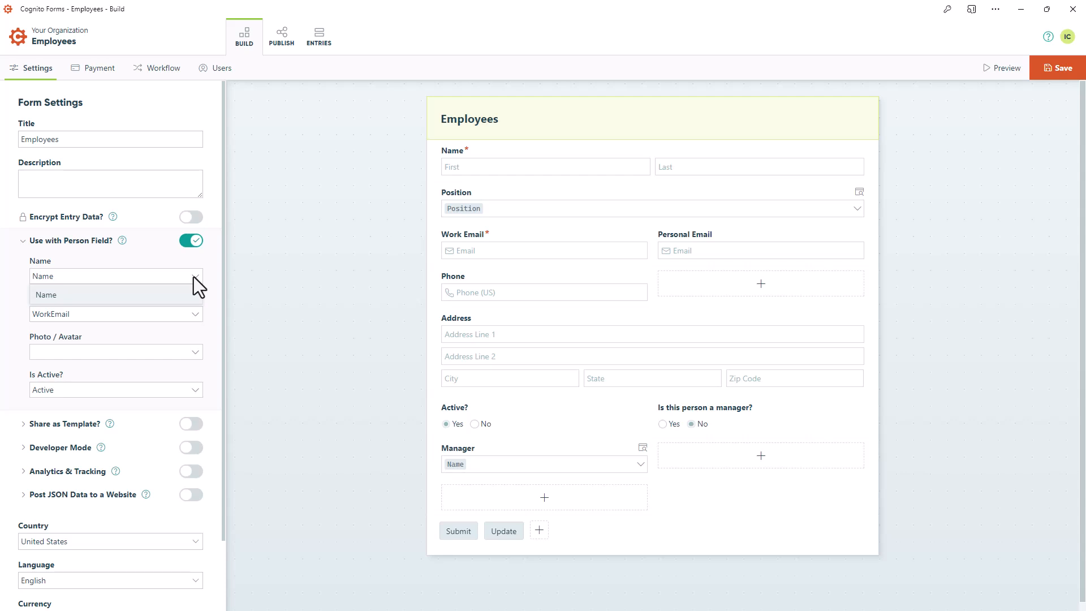
{"action": "left_click", "coordinate": [193, 276]}
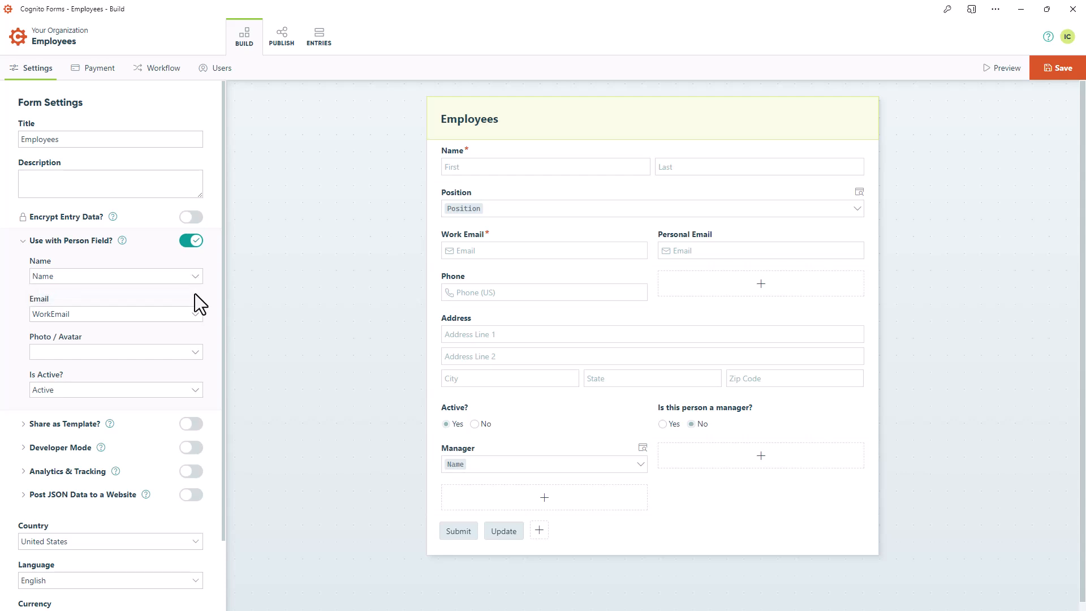
{"action": "left_click", "coordinate": [195, 313]}
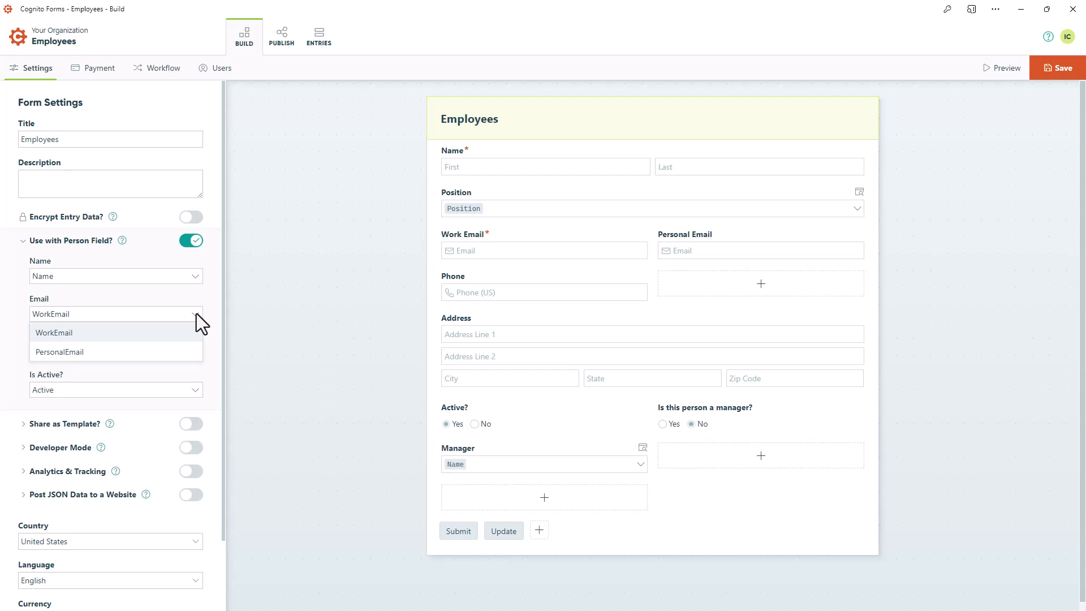
{"action": "left_click", "coordinate": [196, 313]}
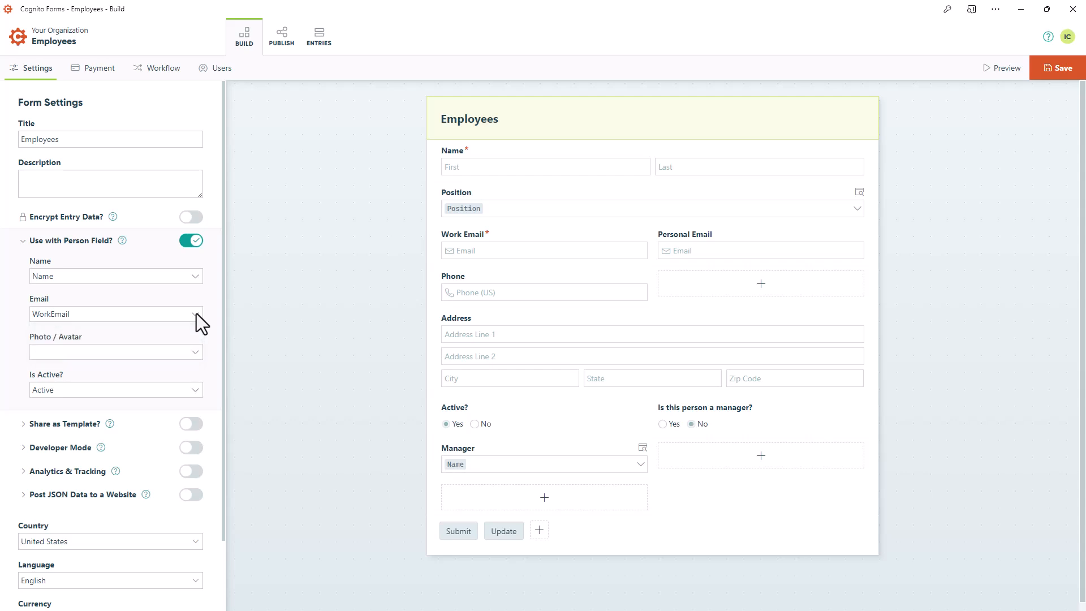
Map the Person field's Photo / Avatar to PhotoAvatar and keep Active as the Is Active mapping
{"action": "left_click", "coordinate": [195, 351]}
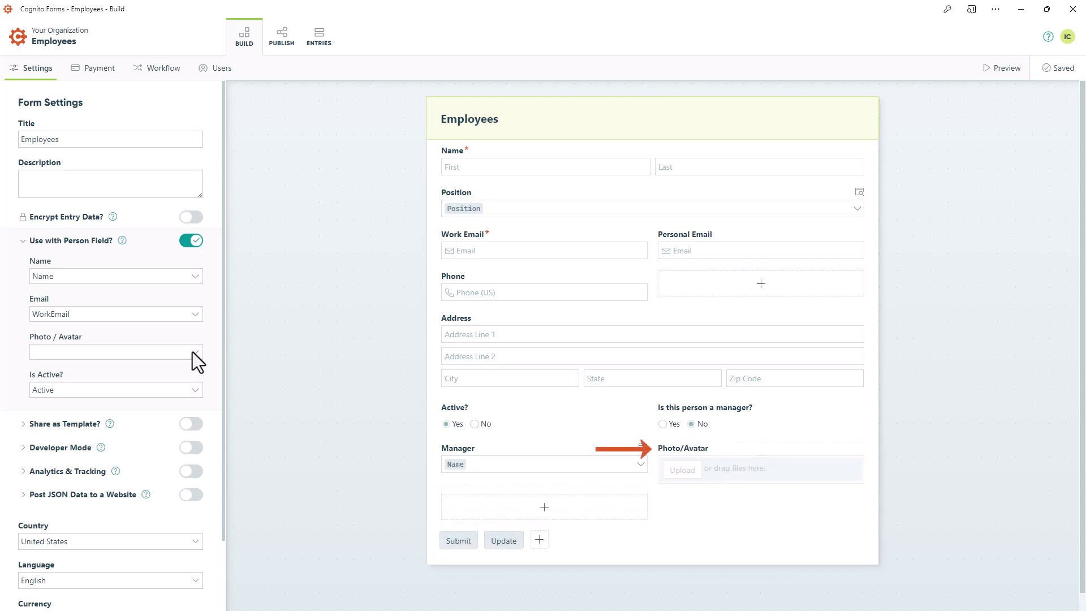
{"action": "left_click", "coordinate": [193, 371]}
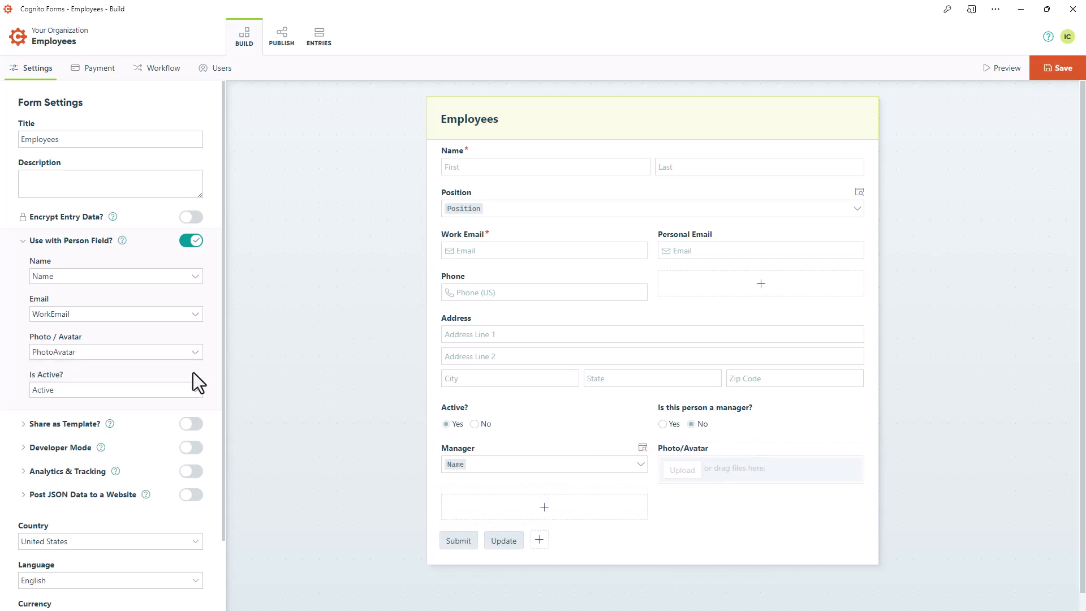
{"action": "left_click", "coordinate": [195, 389]}
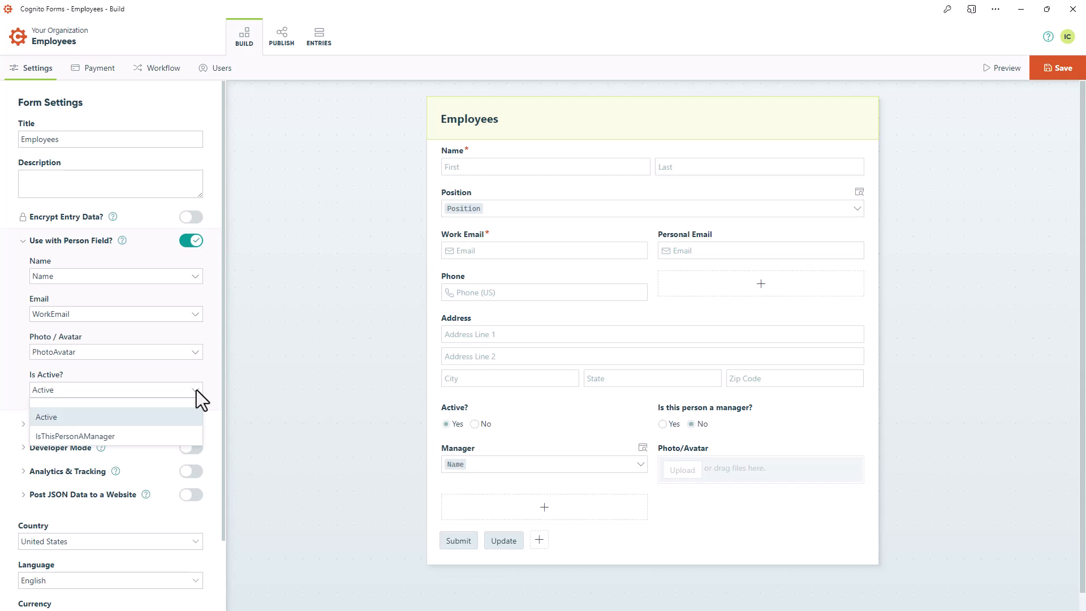
{"action": "left_click", "coordinate": [196, 389]}
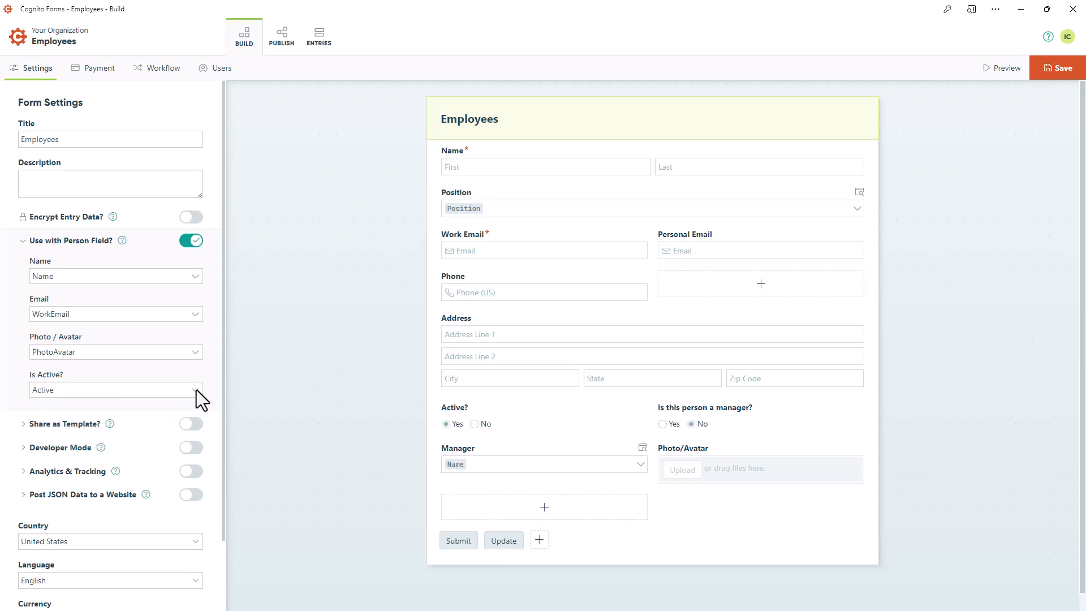
Save the Employees form, reload the page and select the Manager field
{"action": "left_click", "coordinate": [1040, 72]}
{"action": "right_click", "coordinate": [970, 140]}
{"action": "left_click", "coordinate": [964, 166]}
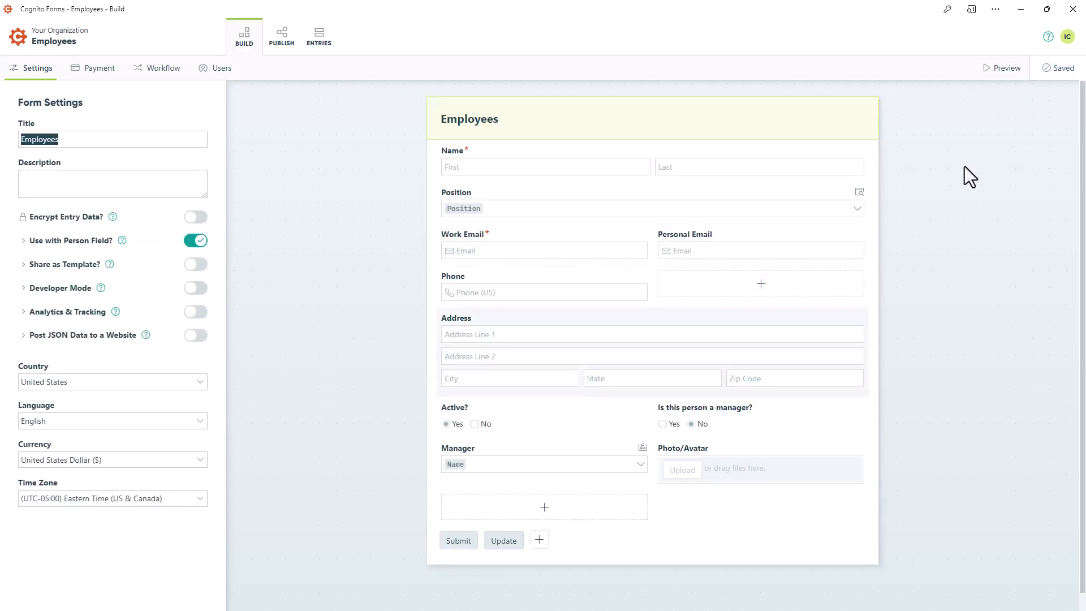
{"action": "left_click", "coordinate": [552, 456]}
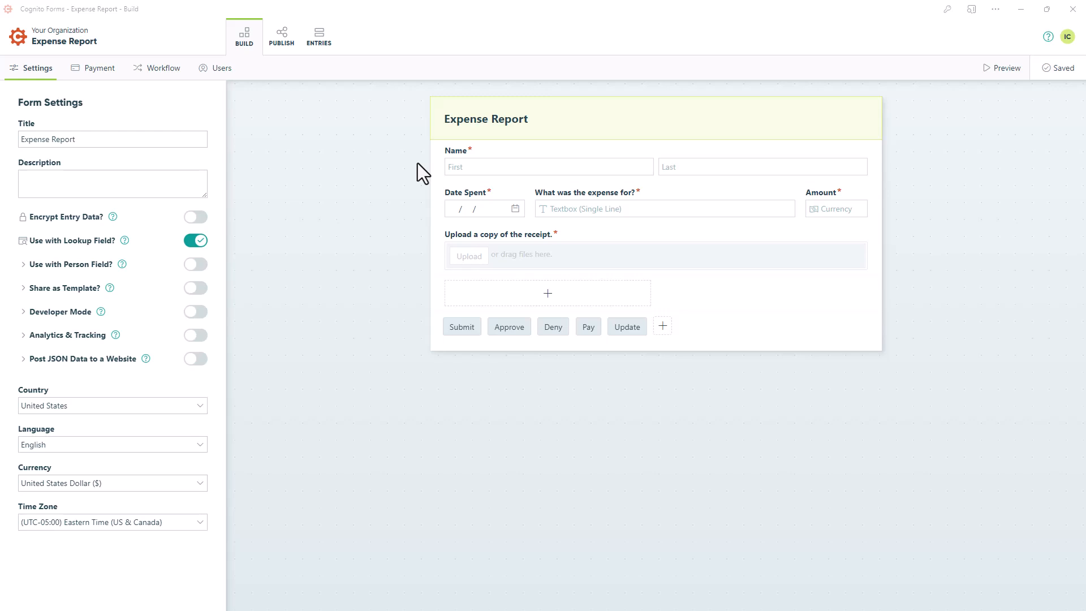
Set the Expense Report form's Name field to never be shown and never be required
{"action": "left_click", "coordinate": [475, 168]}
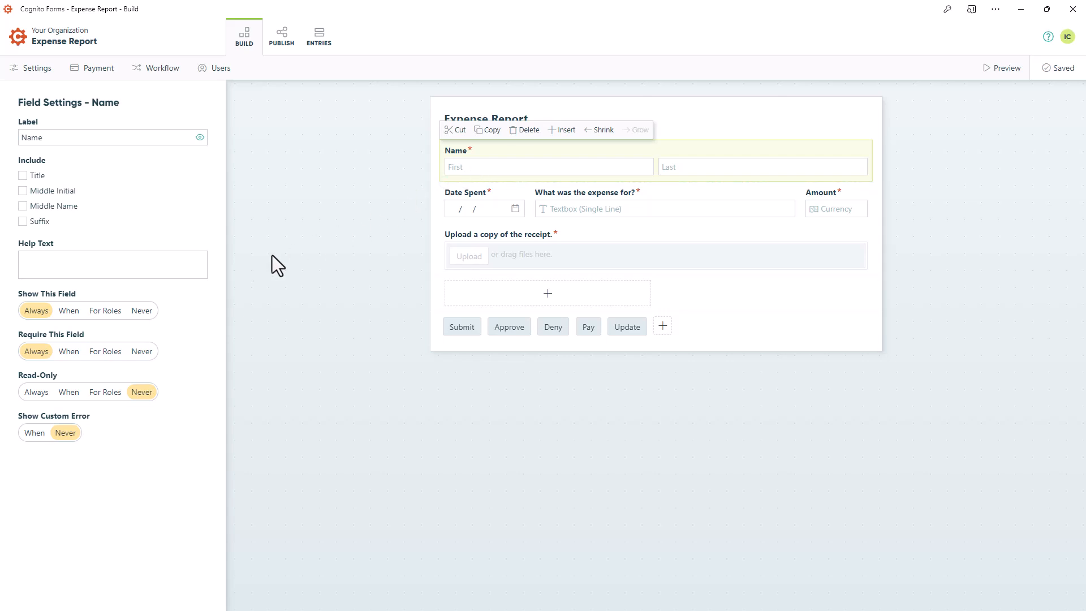
{"action": "left_click", "coordinate": [142, 311]}
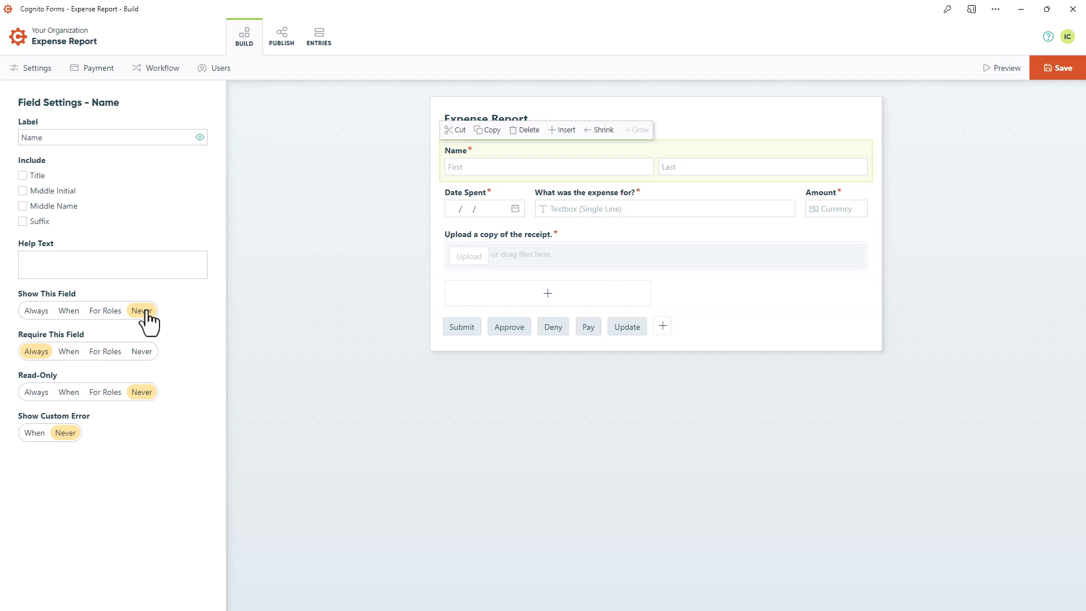
{"action": "left_click", "coordinate": [140, 353]}
Insert a Person field labelled Name above the existing Name field, looking up people from Employees
{"action": "left_click", "coordinate": [563, 132]}
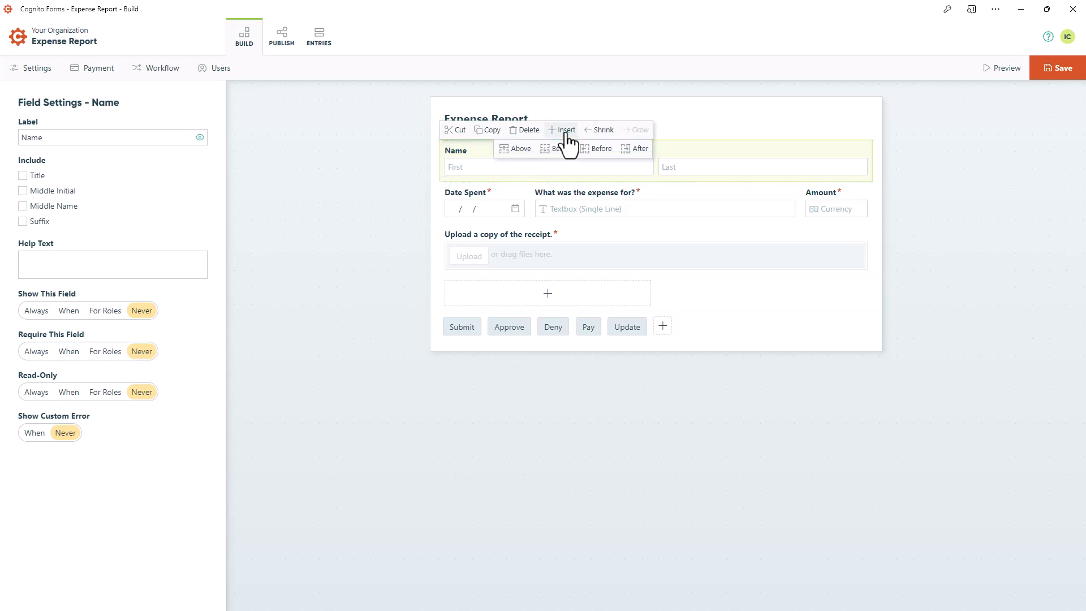
{"action": "left_click", "coordinate": [519, 150]}
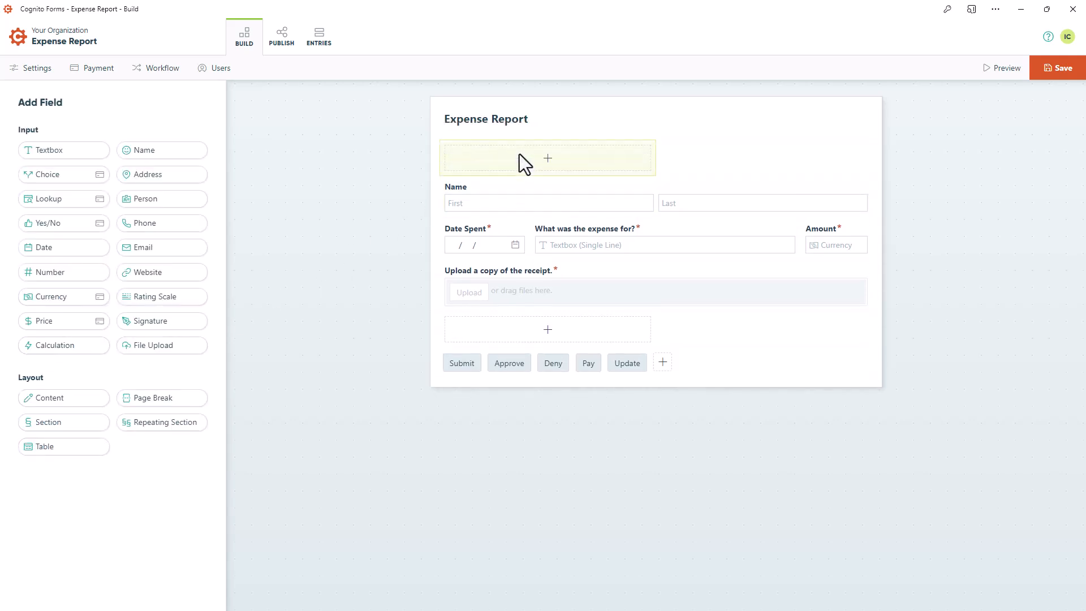
{"action": "left_click", "coordinate": [171, 203]}
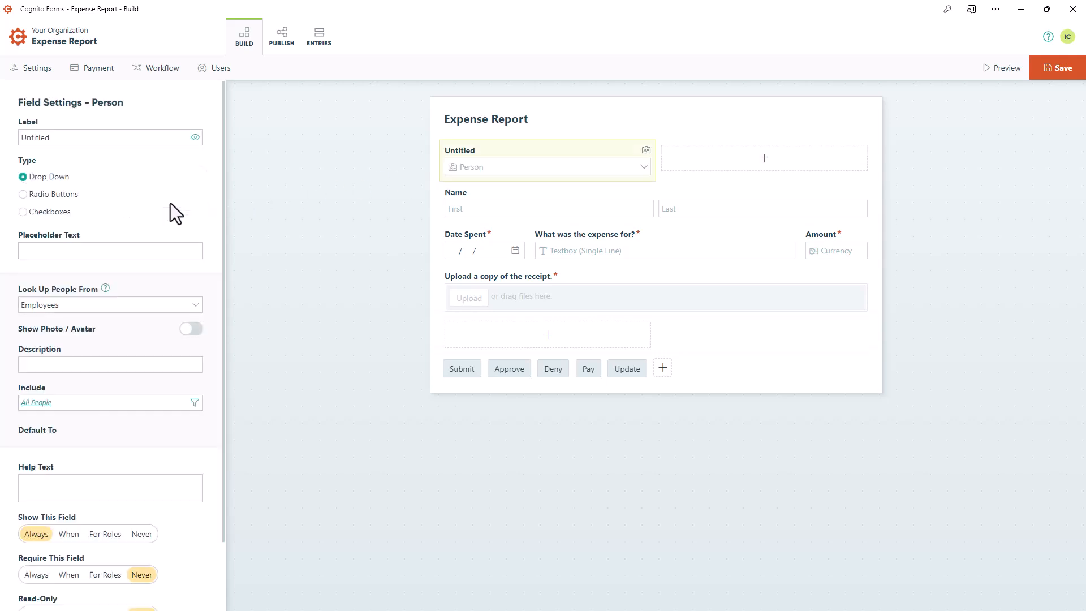
{"action": "type", "text": "Name"}
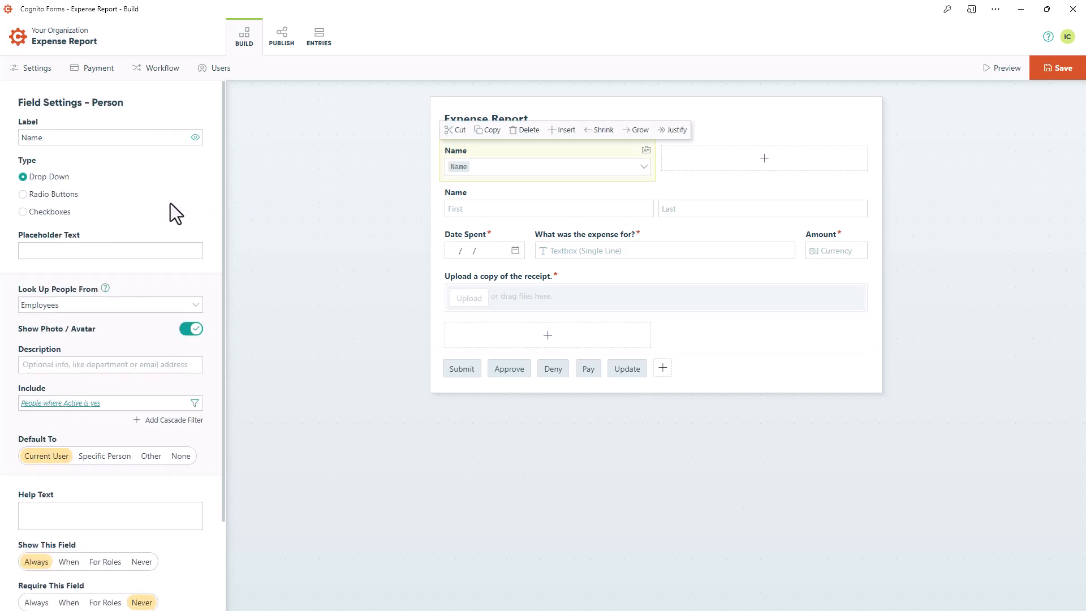
{"action": "left_click", "coordinate": [195, 304]}
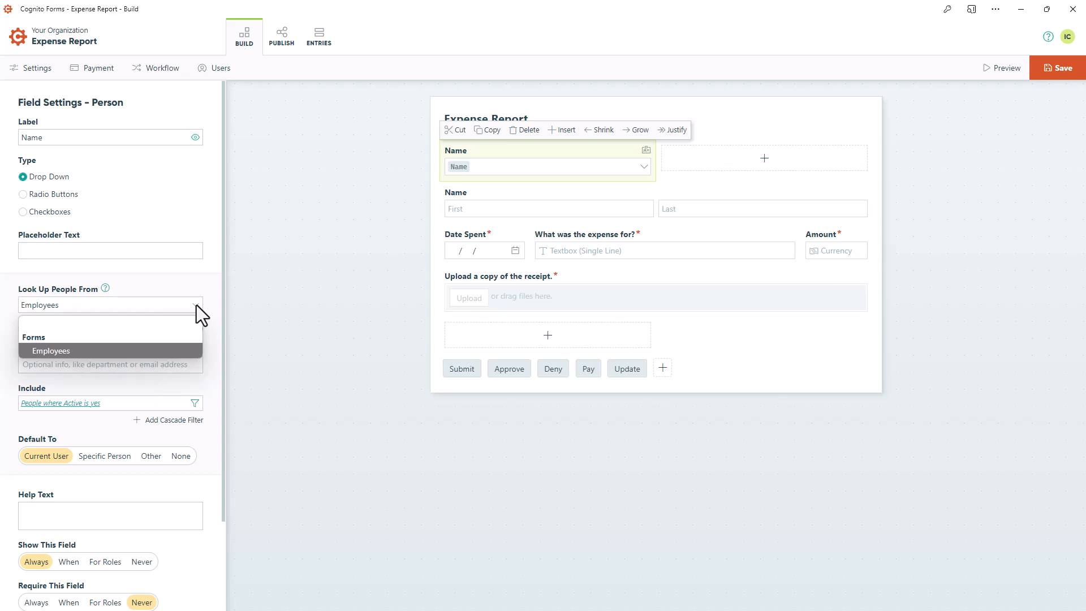
{"action": "left_click", "coordinate": [196, 304]}
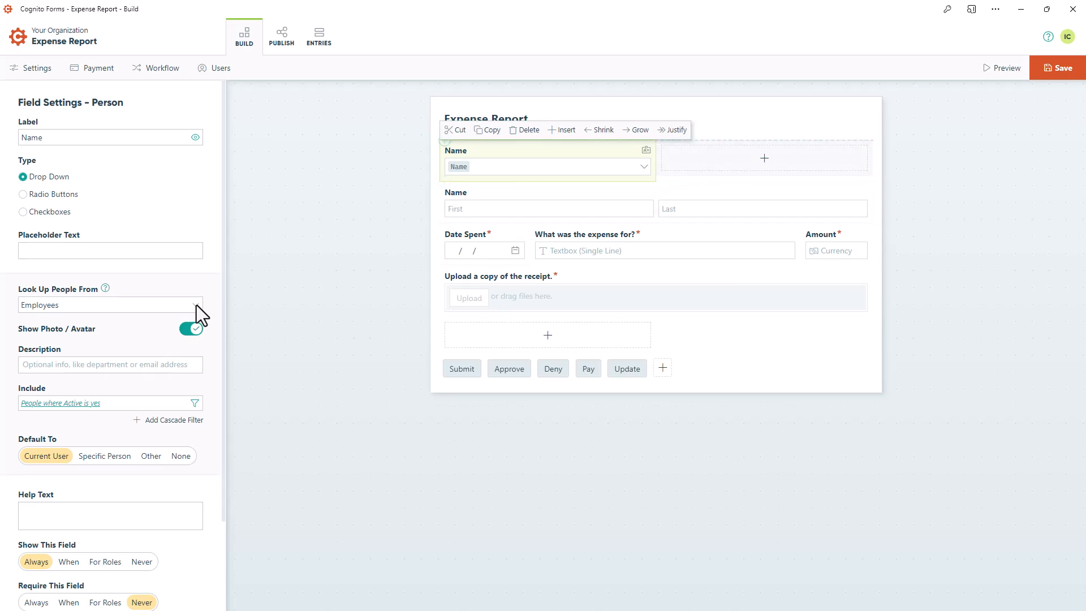
Save the Expense Report form with required authentication for public links turned on, and check the Public Links settings in the workflow
{"action": "left_click", "coordinate": [1060, 89]}
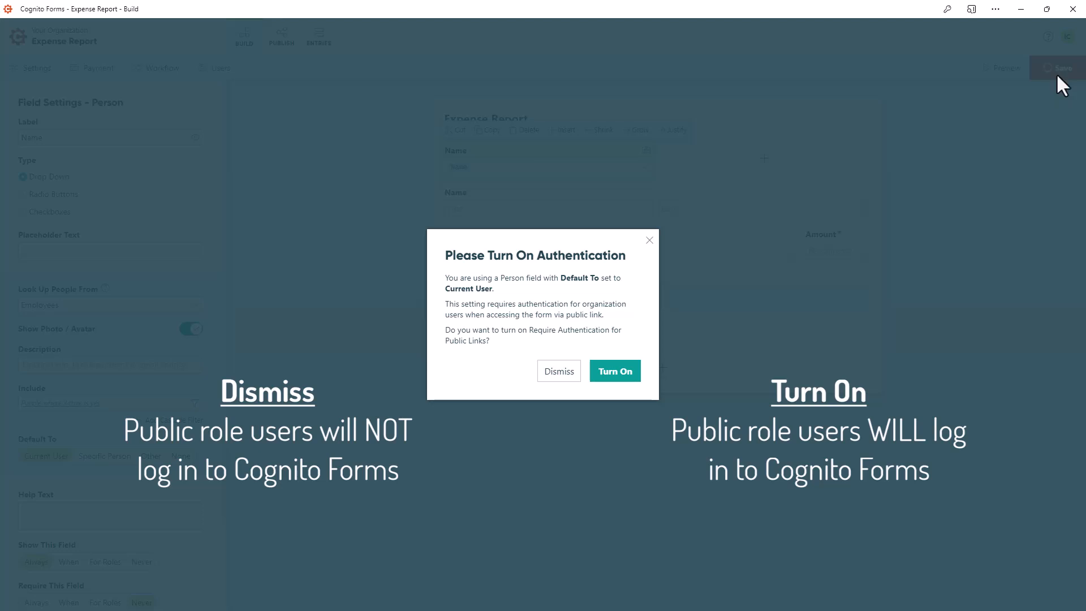
{"action": "left_click", "coordinate": [613, 373]}
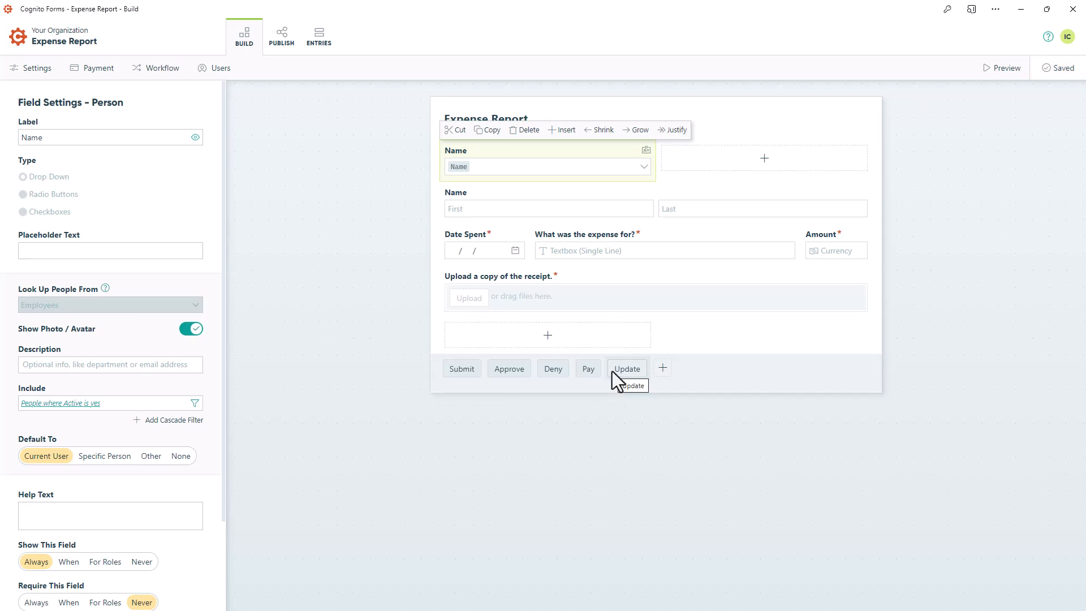
{"action": "left_click", "coordinate": [168, 78]}
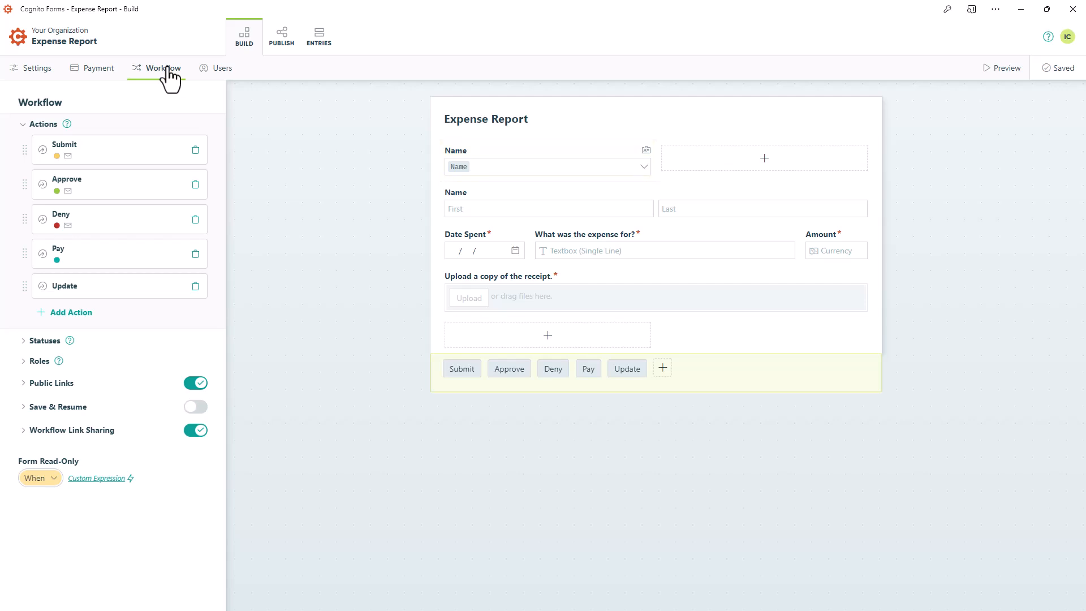
{"action": "left_click", "coordinate": [73, 390]}
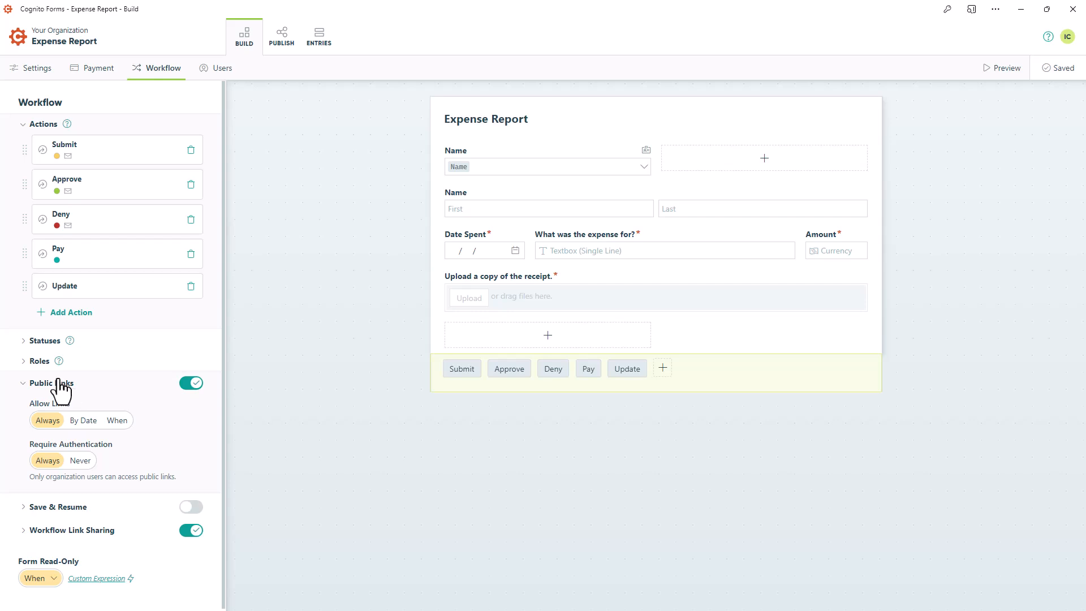
Share specific entries of the Employee role with the Name person field and save the role
{"action": "left_click", "coordinate": [38, 365]}
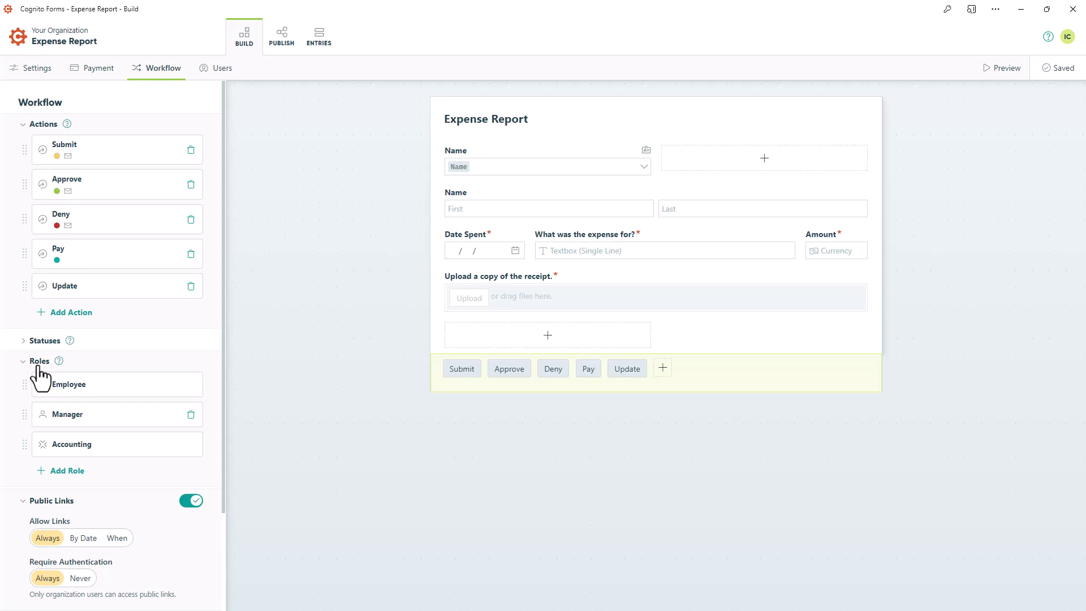
{"action": "left_click", "coordinate": [75, 391]}
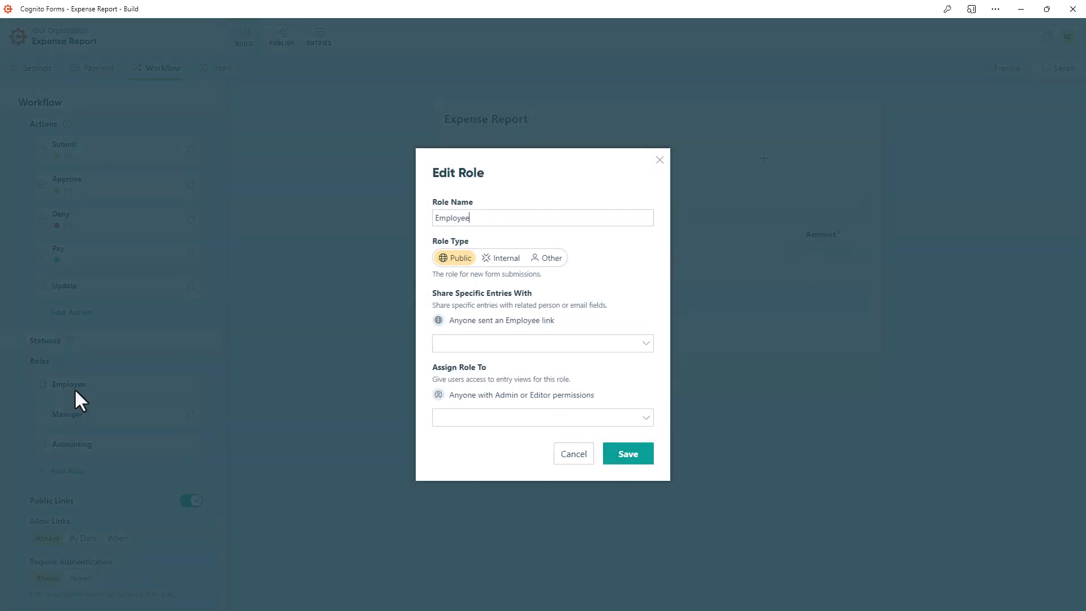
{"action": "left_click", "coordinate": [645, 344]}
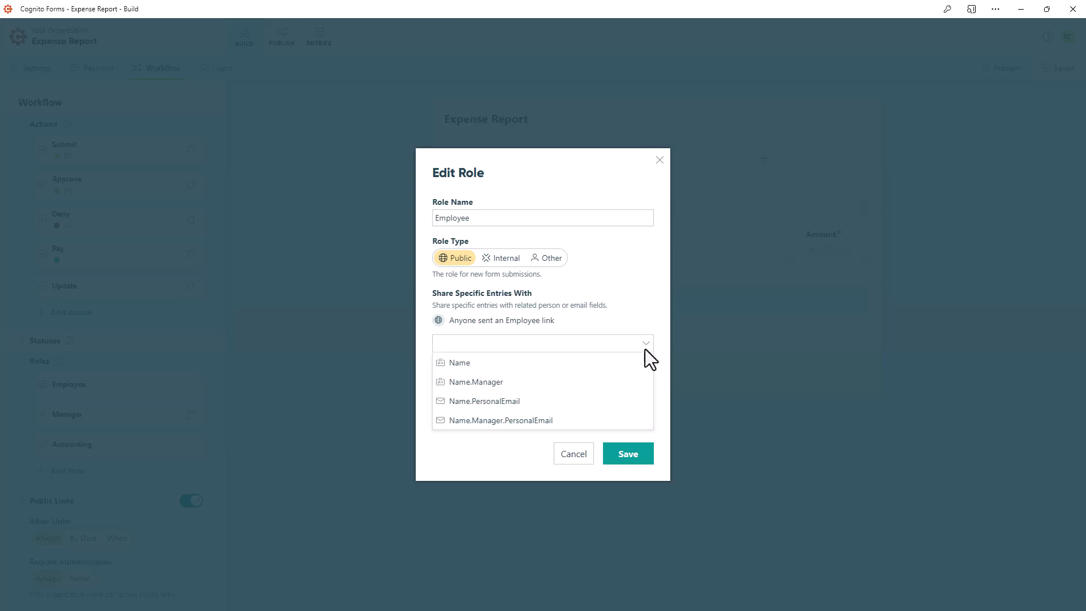
{"action": "left_click", "coordinate": [643, 360]}
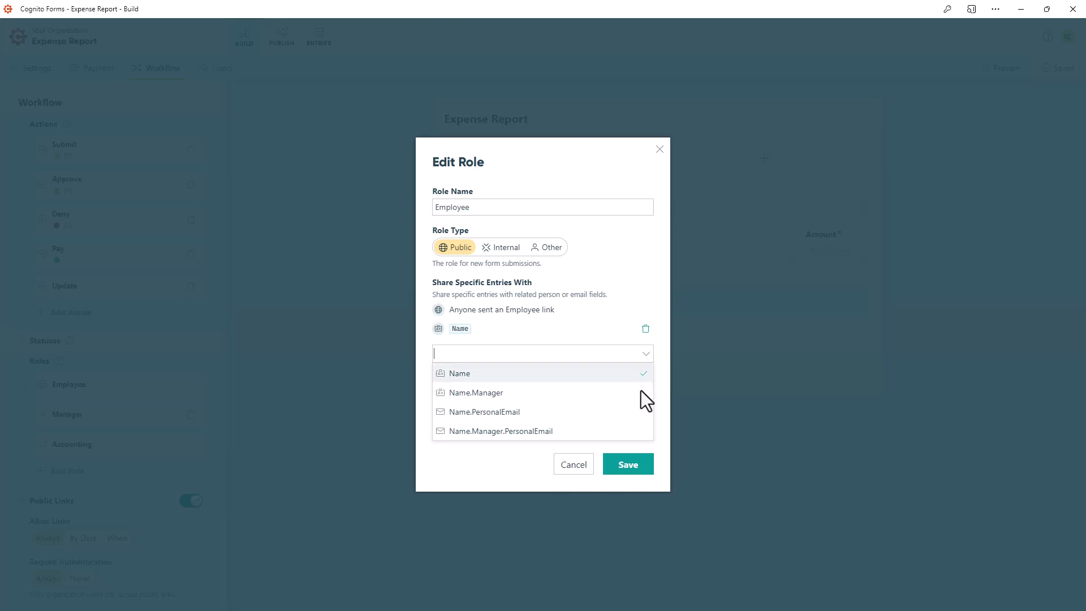
{"action": "left_click", "coordinate": [632, 475]}
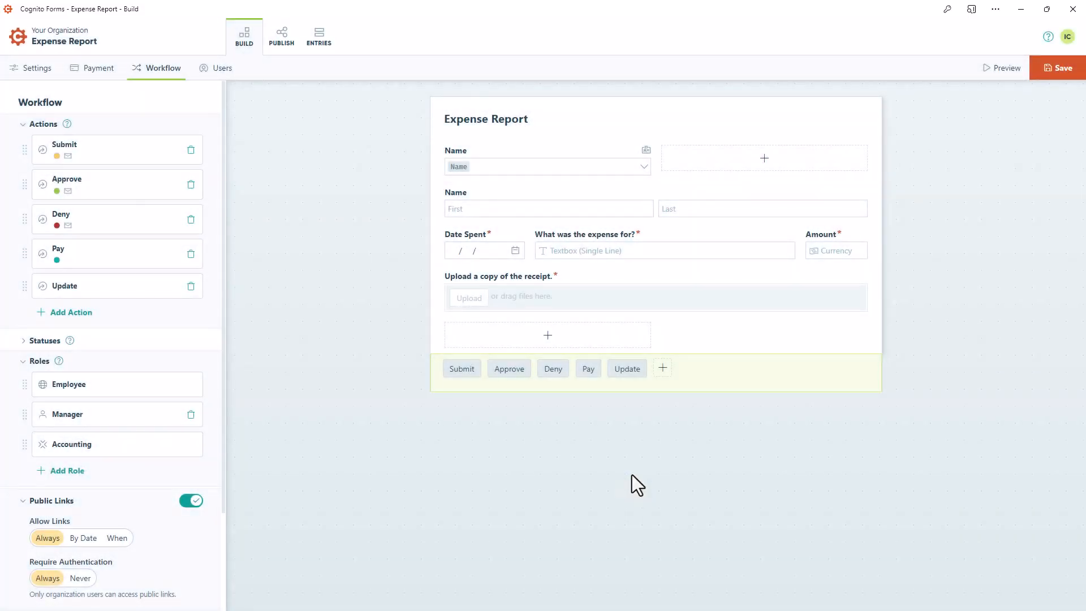
Share specific entries of the Manager role with Name.Manager and save the role
{"action": "left_click", "coordinate": [142, 413]}
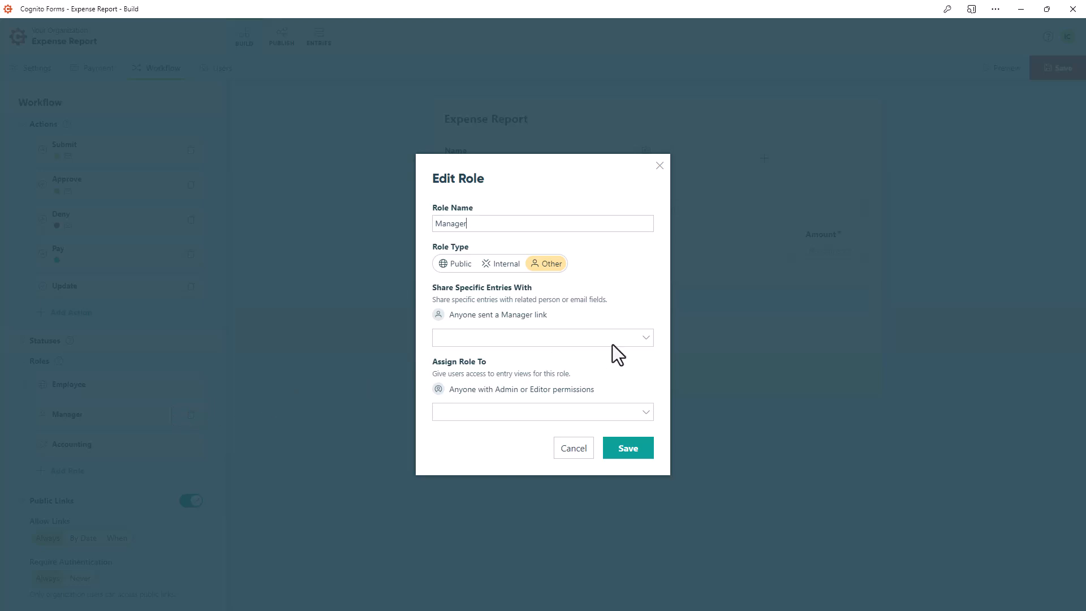
{"action": "left_click", "coordinate": [643, 340]}
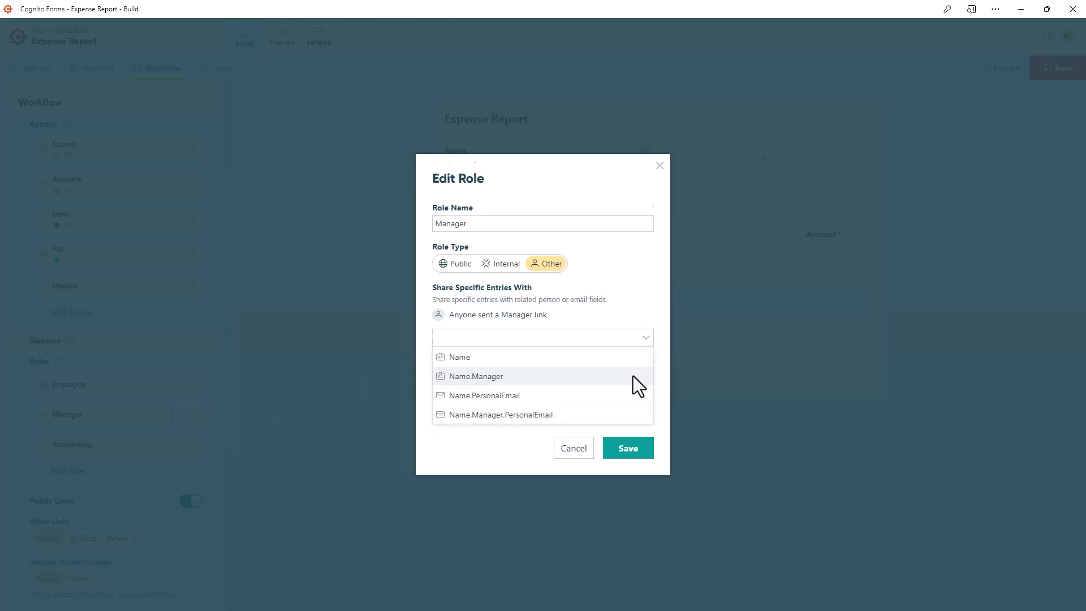
{"action": "left_click", "coordinate": [633, 375]}
{"action": "left_click", "coordinate": [628, 459]}
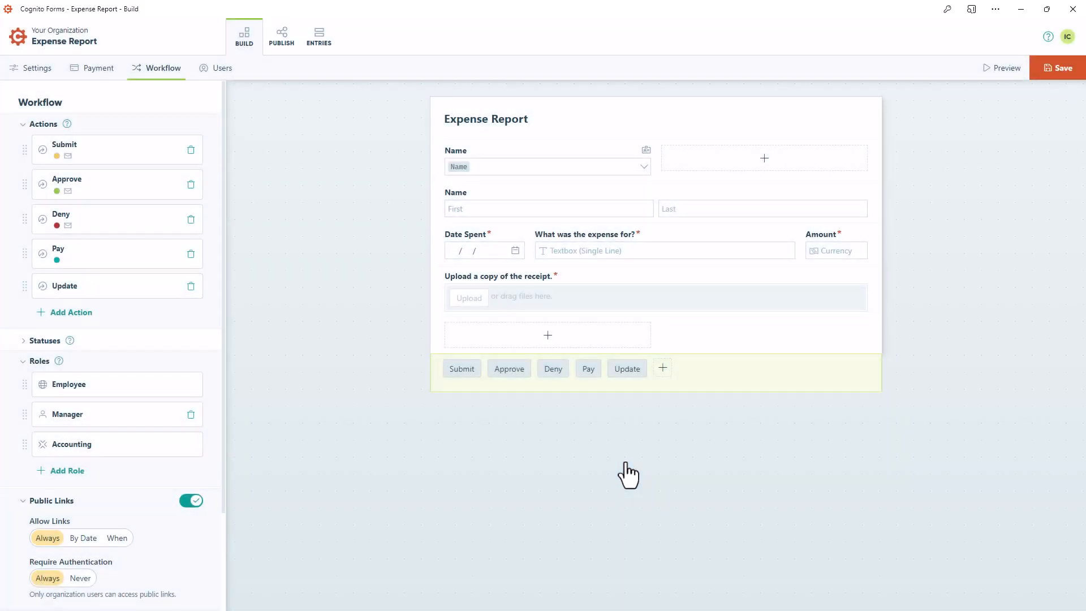
Check which fields the Accounting role can share specific entries with, and close the role without changes
{"action": "left_click", "coordinate": [145, 445]}
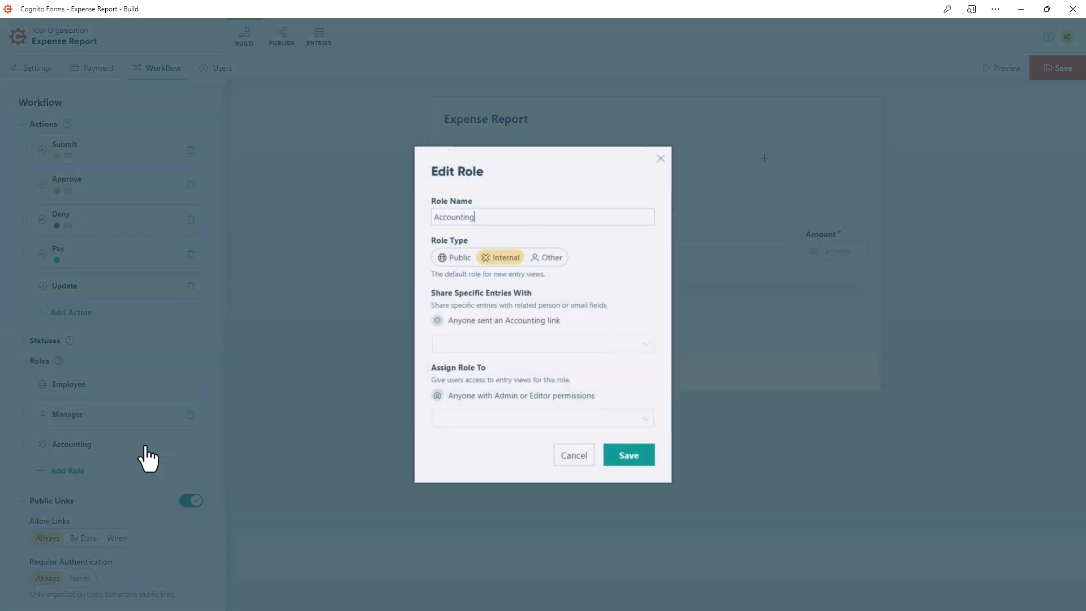
{"action": "left_click", "coordinate": [643, 344]}
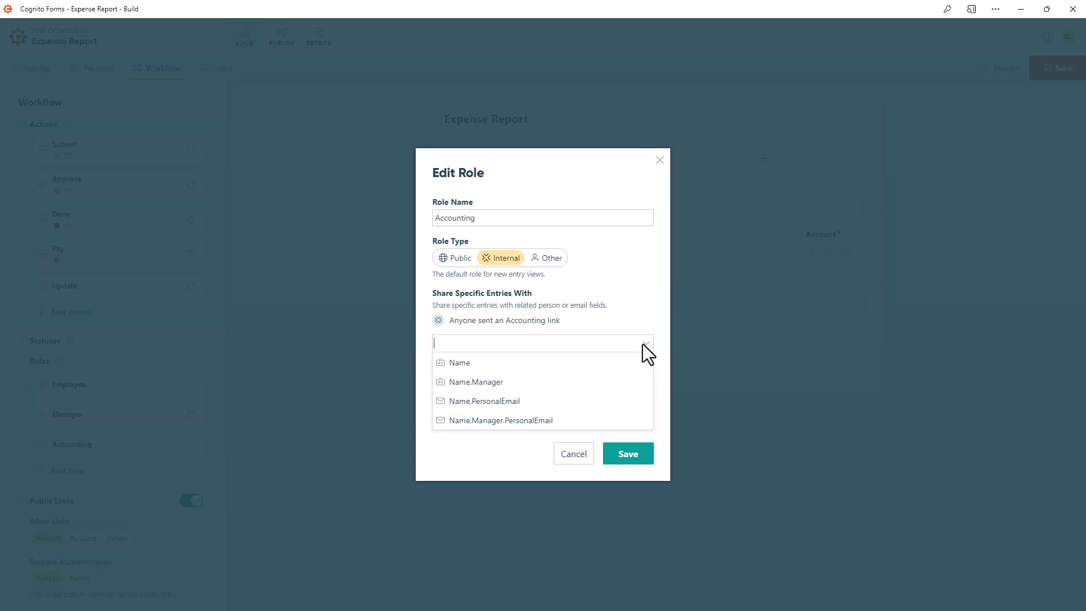
{"action": "left_click", "coordinate": [576, 459]}
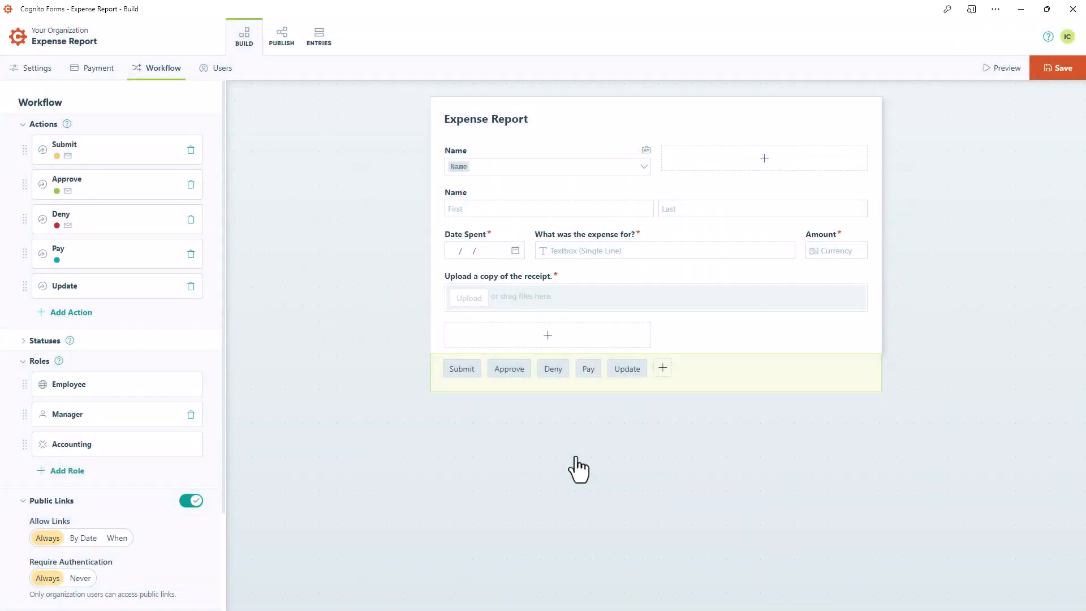
Insert a drop-down Person field labelled Accounts Payable below the receipt upload, including only active people whose Position is Accounts Payable Specialist
{"action": "left_click", "coordinate": [552, 339]}
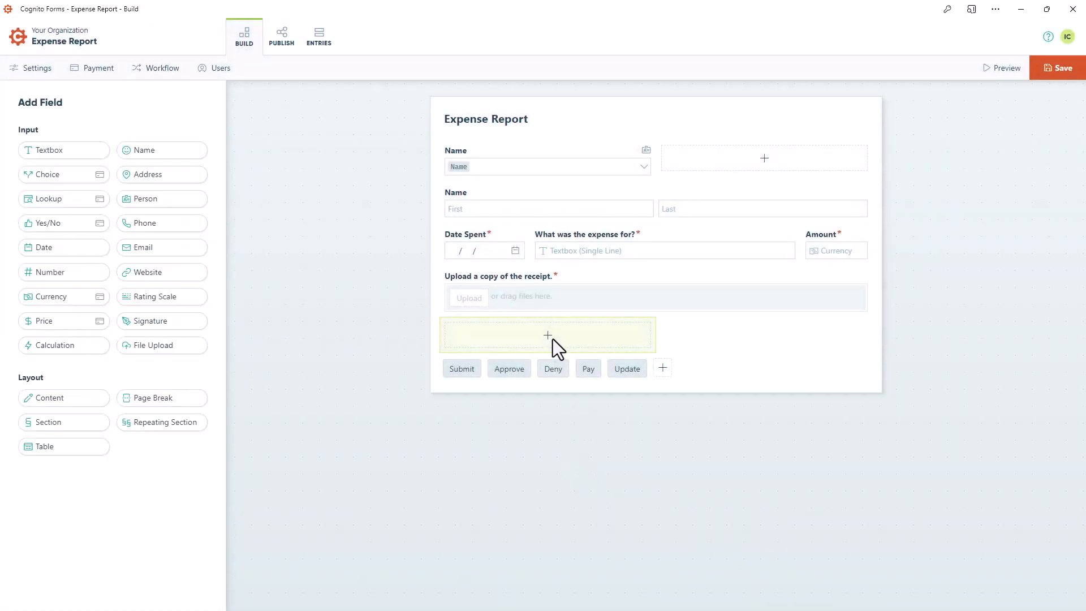
{"action": "left_click", "coordinate": [188, 204]}
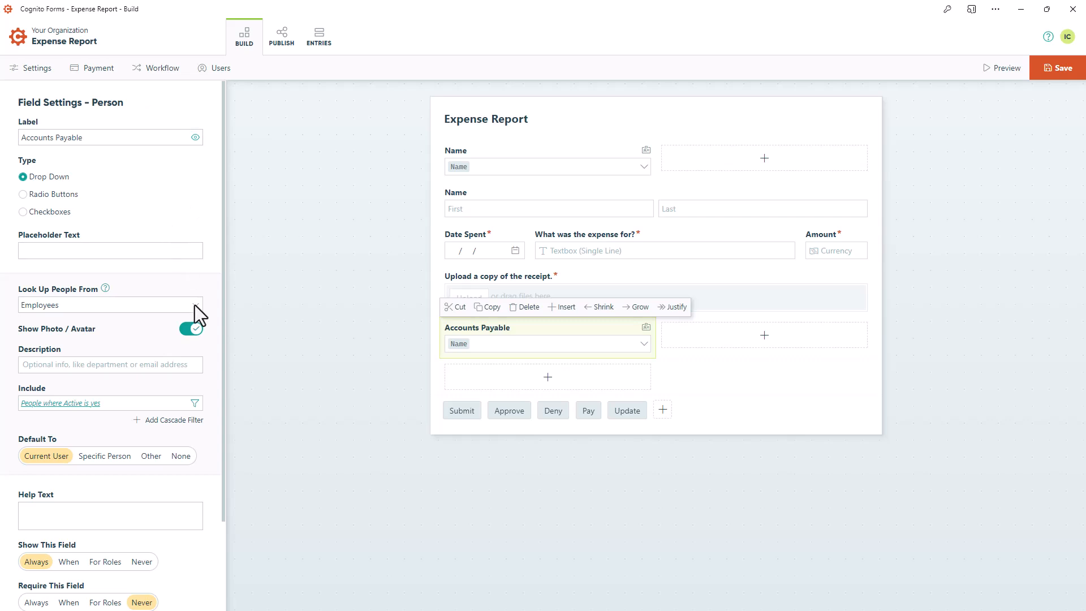
{"action": "left_click", "coordinate": [194, 403]}
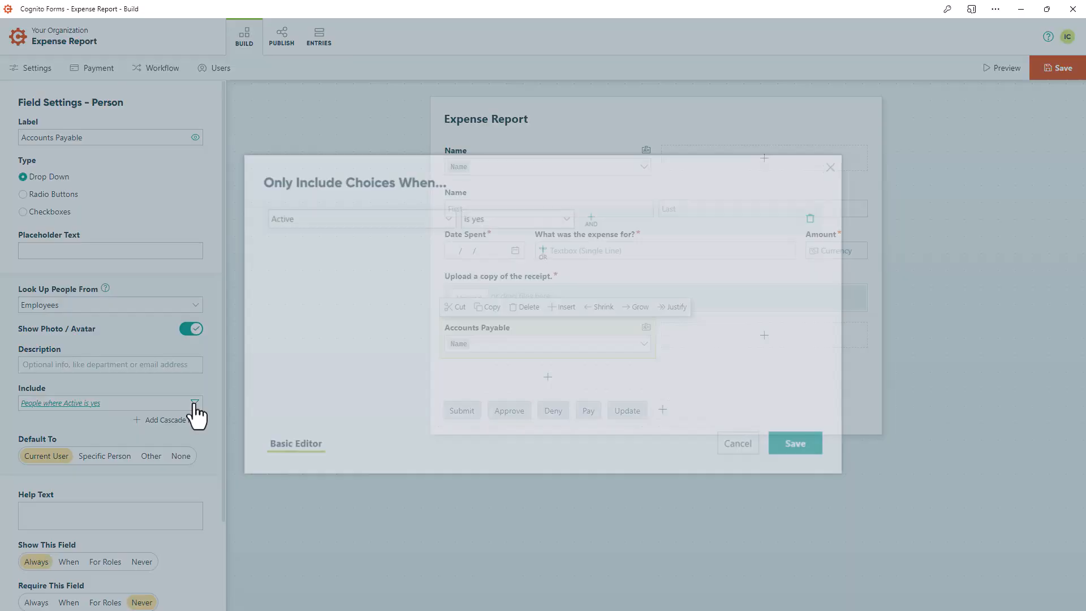
{"action": "left_click", "coordinate": [584, 225]}
{"action": "left_click", "coordinate": [450, 250]}
{"action": "left_click", "coordinate": [443, 297]}
{"action": "left_click", "coordinate": [479, 251]}
{"action": "left_click", "coordinate": [492, 299]}
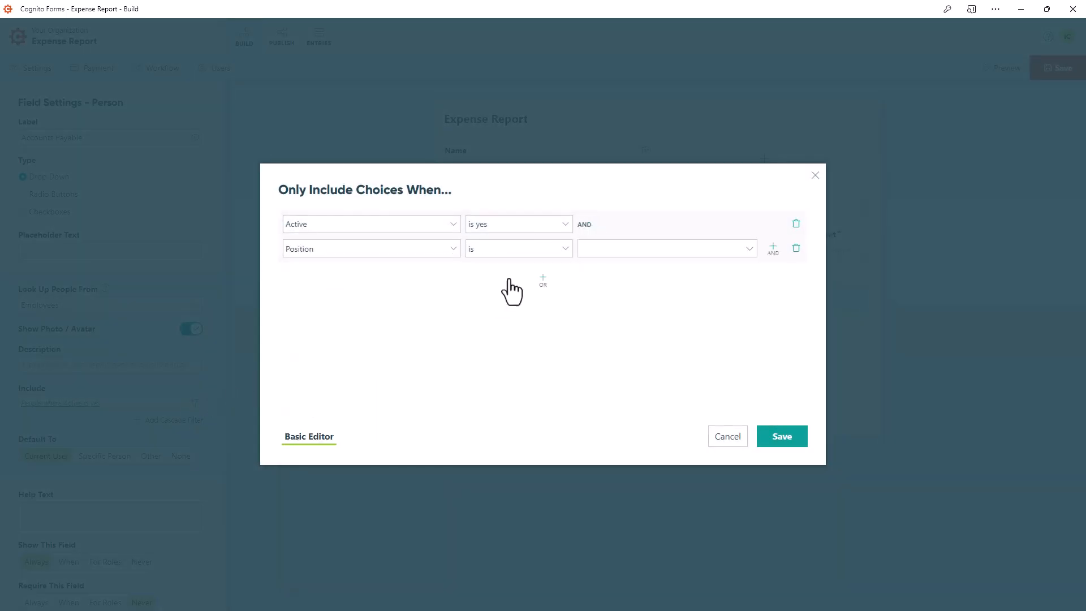
{"action": "left_click", "coordinate": [591, 244]}
{"action": "left_click", "coordinate": [601, 306]}
{"action": "left_click", "coordinate": [781, 439]}
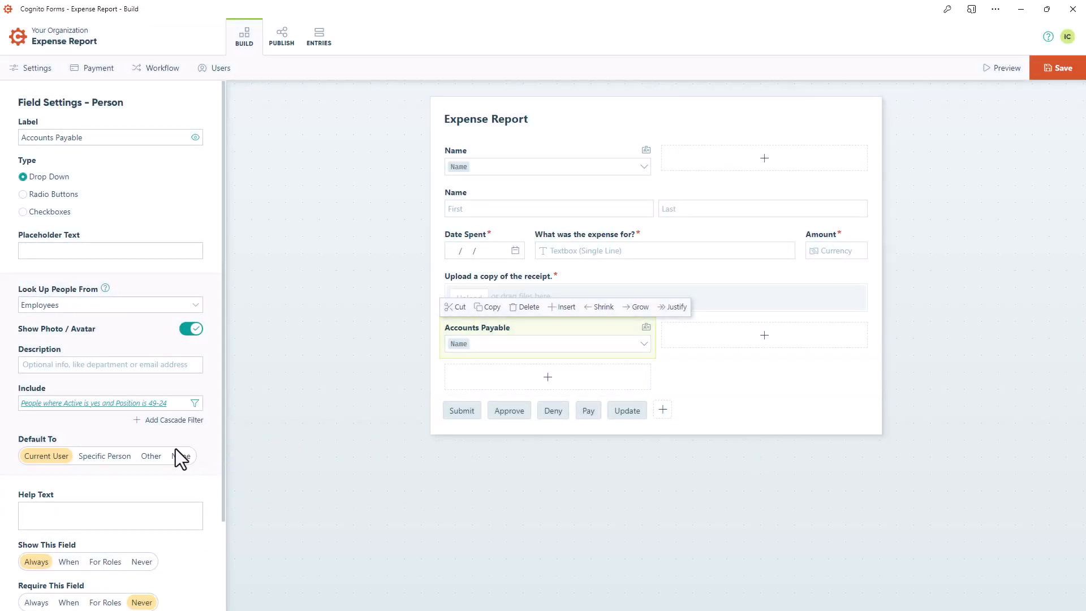
Default the drop-down Accounts Payable field to people whose Position is Accounts Payable Specialist, and delete the field
{"action": "left_click", "coordinate": [151, 457]}
{"action": "left_click", "coordinate": [452, 224]}
{"action": "left_click", "coordinate": [438, 272]}
{"action": "left_click", "coordinate": [497, 225]}
{"action": "left_click", "coordinate": [482, 274]}
{"action": "left_click", "coordinate": [582, 226]}
{"action": "left_click", "coordinate": [614, 281]}
{"action": "left_click", "coordinate": [782, 437]}
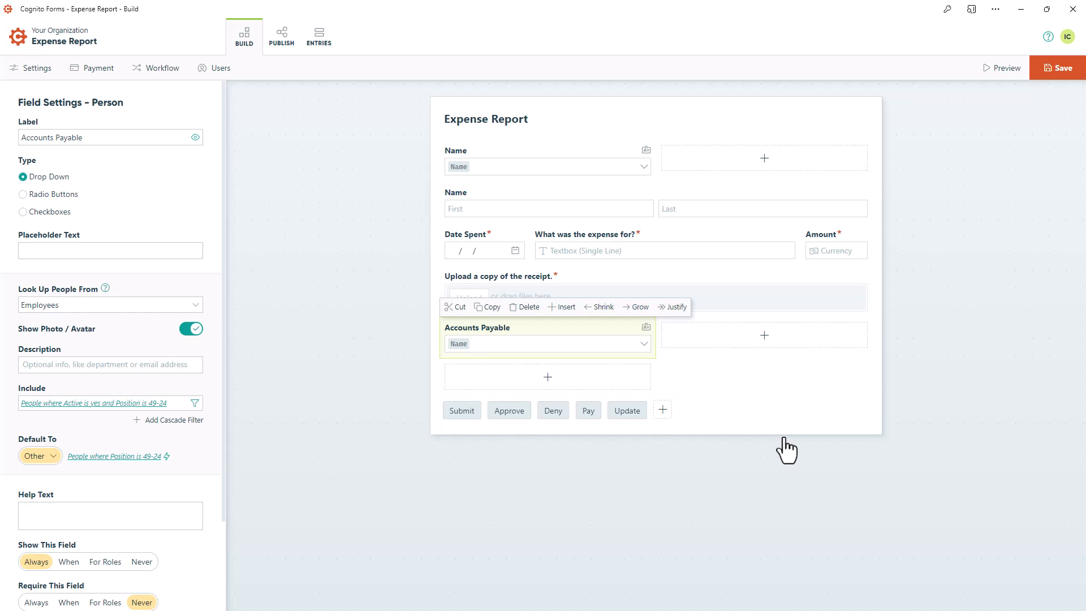
{"action": "left_click", "coordinate": [525, 307]}
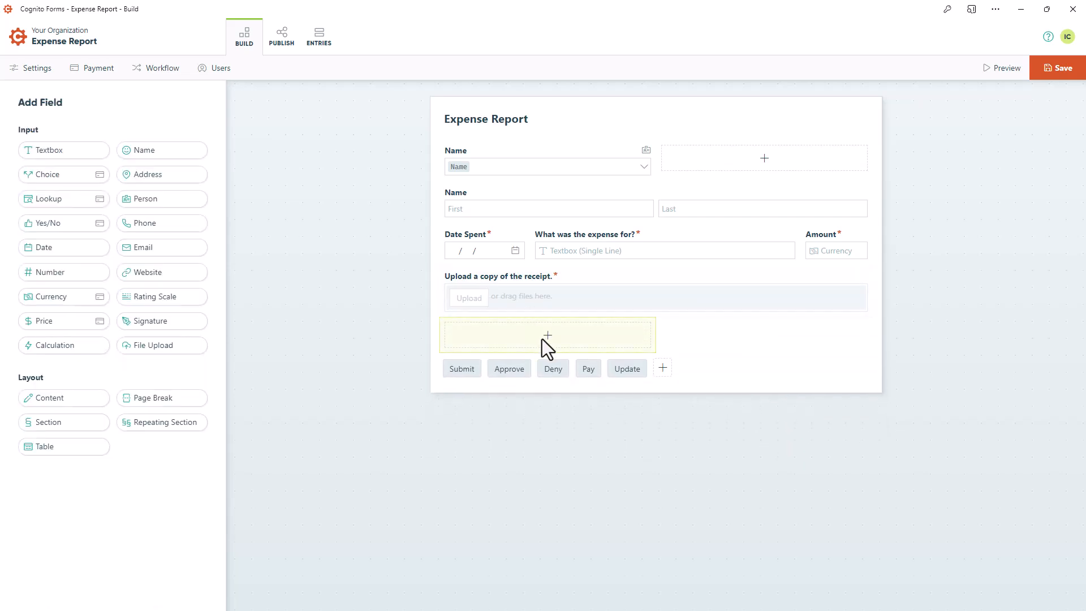
Insert a Person field labelled Accounts Payable below the receipt upload, with Checkboxes as its type
{"action": "left_click", "coordinate": [141, 203]}
{"action": "type", "text": "Accou"}
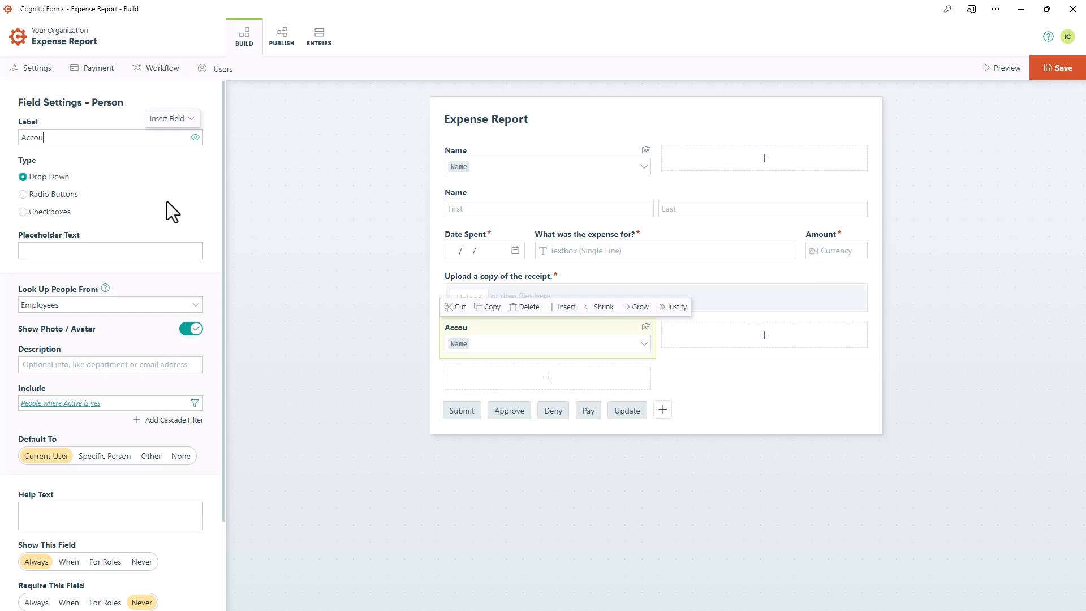
{"action": "type", "text": "nts Payable"}
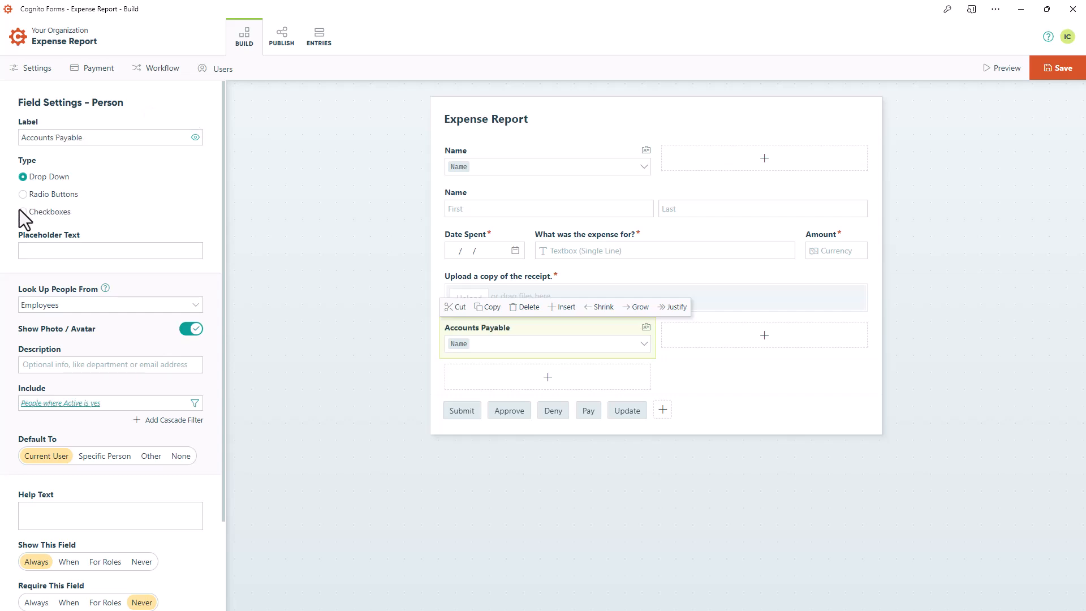
{"action": "left_click", "coordinate": [22, 211]}
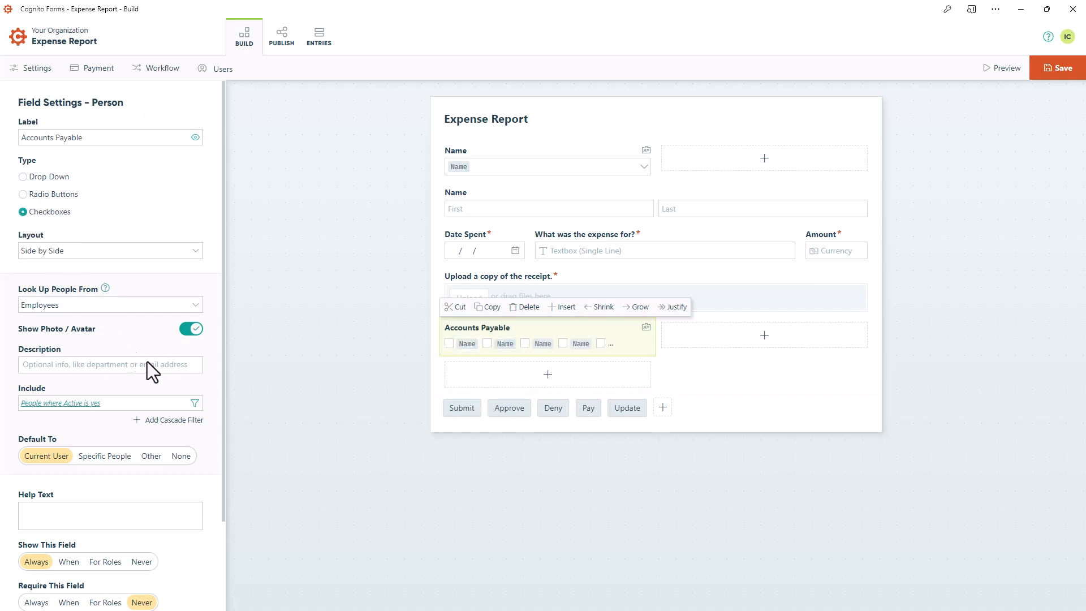
Add a condition to the Accounts Payable field's Include filter so that Position is Accounts Payable Specialist, and save it
{"action": "left_click", "coordinate": [194, 403]}
{"action": "left_click", "coordinate": [588, 225]}
{"action": "left_click", "coordinate": [452, 249]}
{"action": "left_click", "coordinate": [409, 299]}
{"action": "left_click", "coordinate": [480, 250]}
{"action": "left_click", "coordinate": [486, 299]}
{"action": "left_click", "coordinate": [594, 246]}
{"action": "left_click", "coordinate": [613, 307]}
{"action": "left_click", "coordinate": [779, 441]}
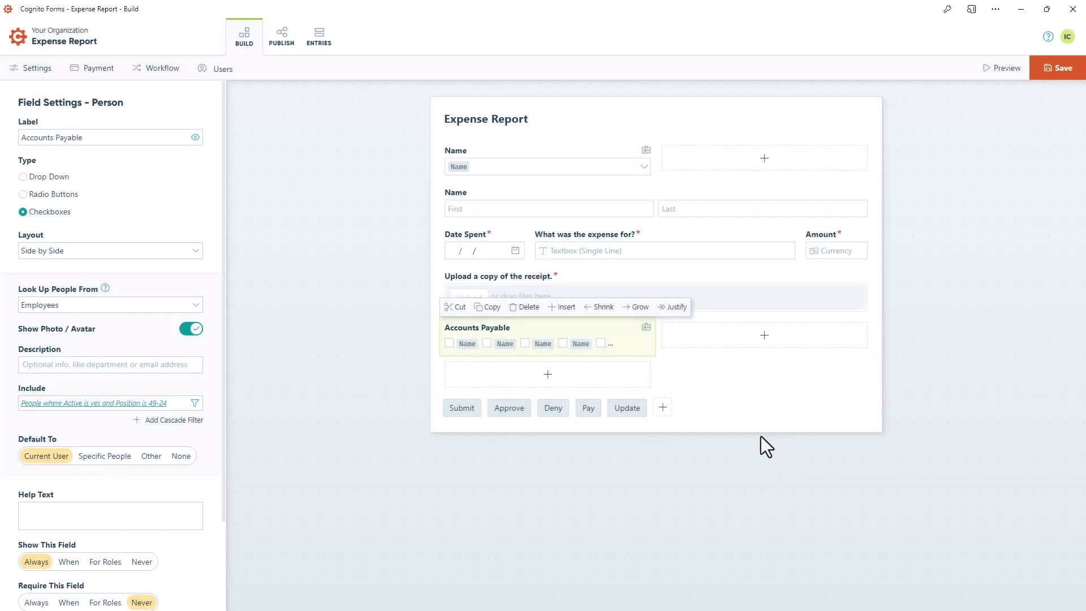
Default the Accounts Payable checkboxes to people whose Position is Accounts Payable Specialist, and save the condition
{"action": "left_click", "coordinate": [150, 456]}
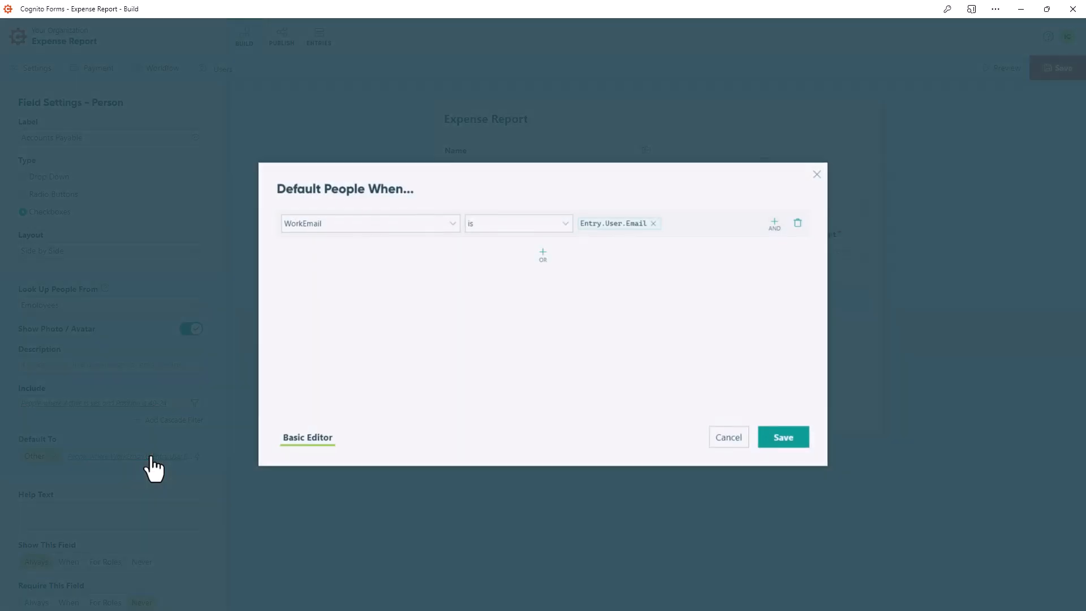
{"action": "left_click", "coordinate": [452, 226]}
{"action": "left_click", "coordinate": [430, 273]}
{"action": "left_click", "coordinate": [528, 226]}
{"action": "left_click", "coordinate": [552, 273]}
{"action": "left_click", "coordinate": [599, 225]}
{"action": "left_click", "coordinate": [613, 281]}
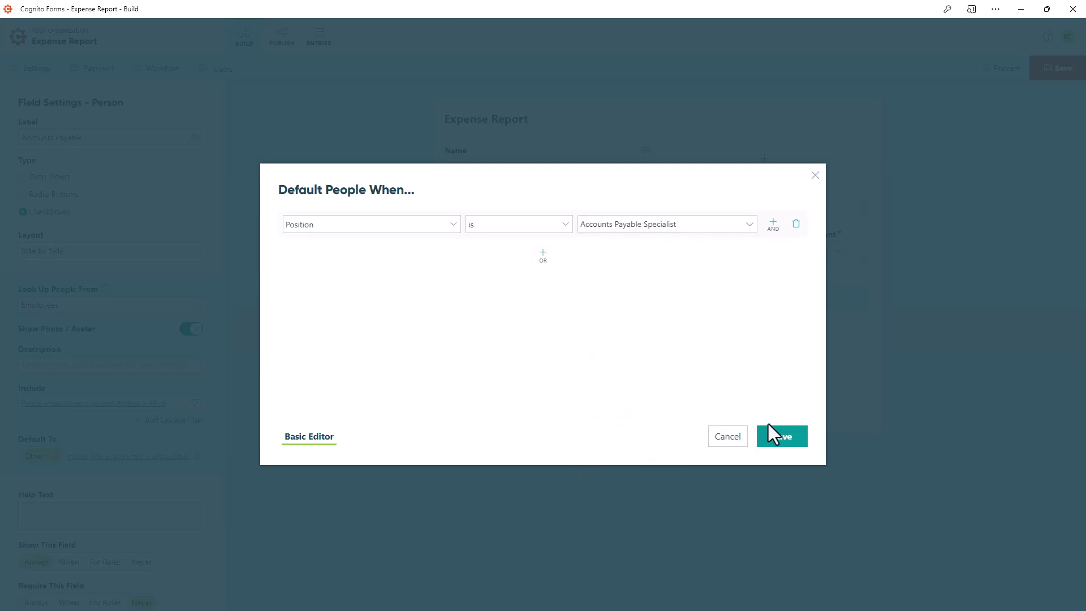
{"action": "left_click", "coordinate": [779, 439]}
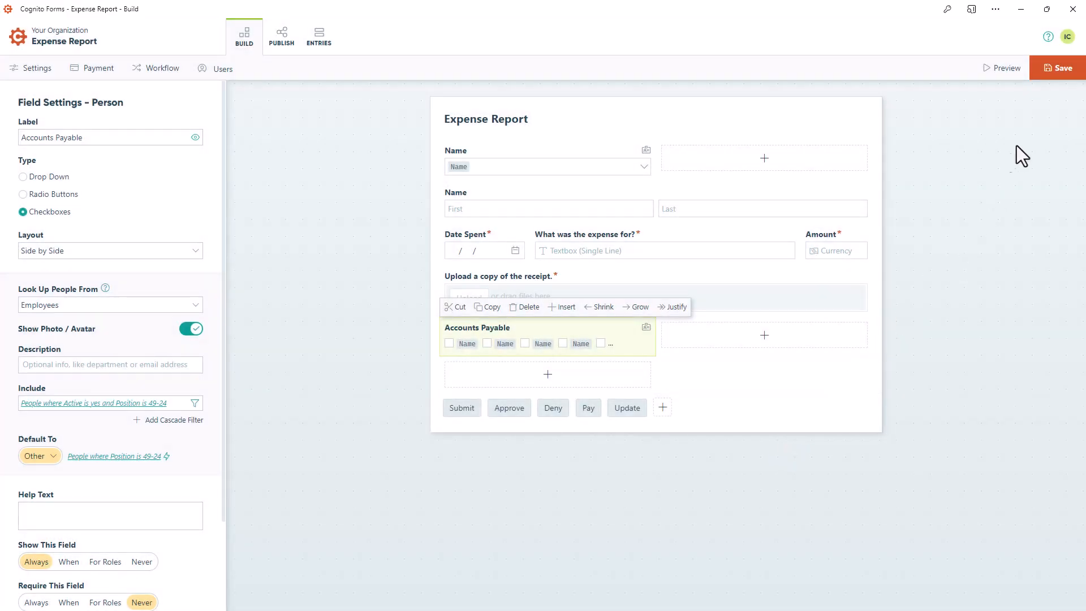
Save and preview the Expense Report form, and set the Accounts Payable field to show Never
{"action": "left_click", "coordinate": [1057, 69]}
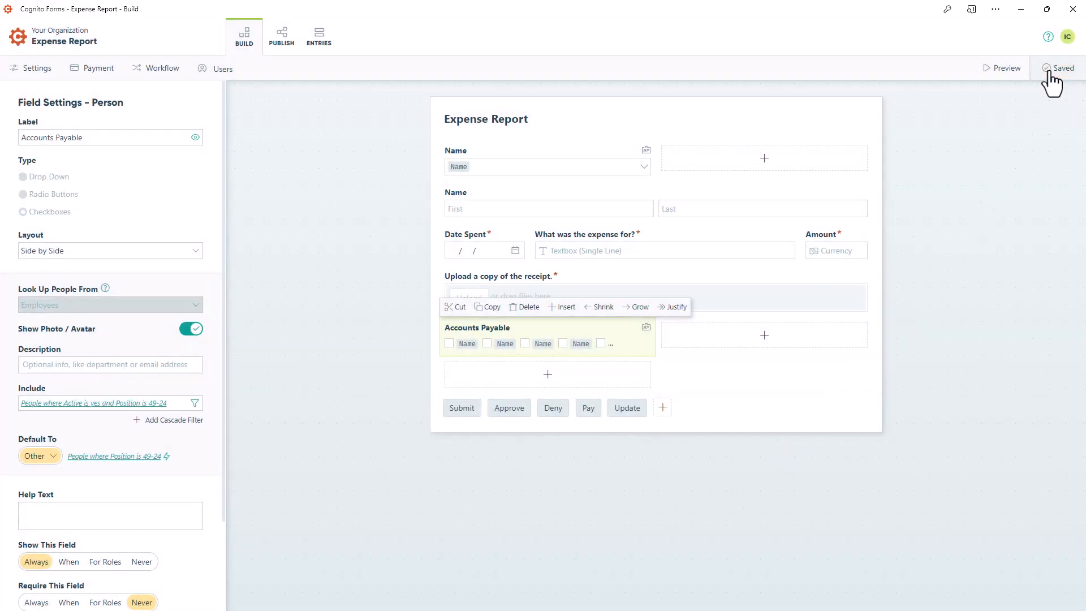
{"action": "left_click", "coordinate": [1006, 69]}
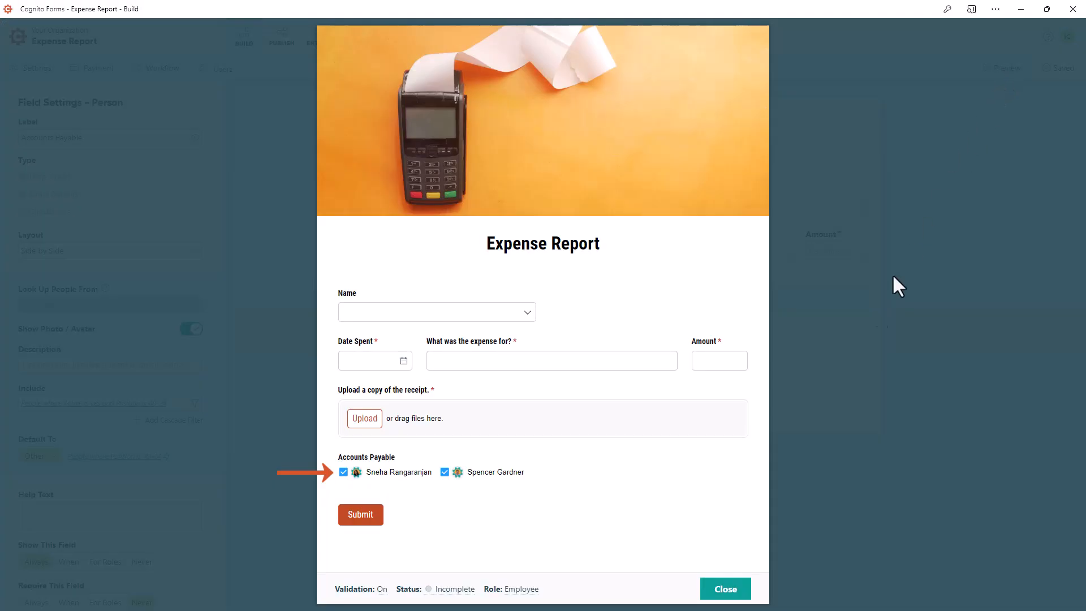
{"action": "left_click", "coordinate": [725, 589]}
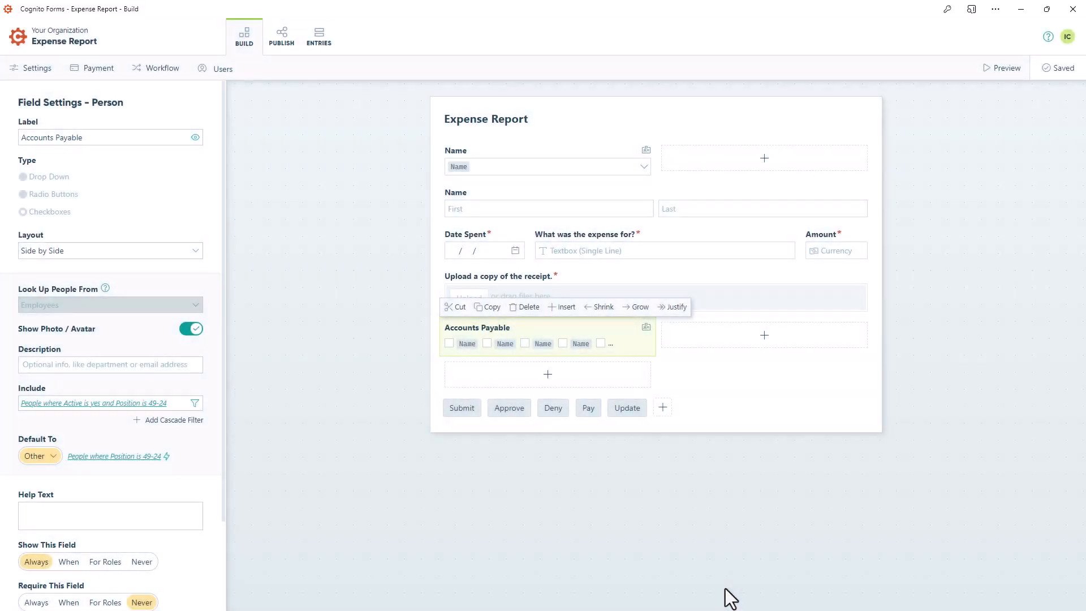
{"action": "left_click", "coordinate": [132, 565]}
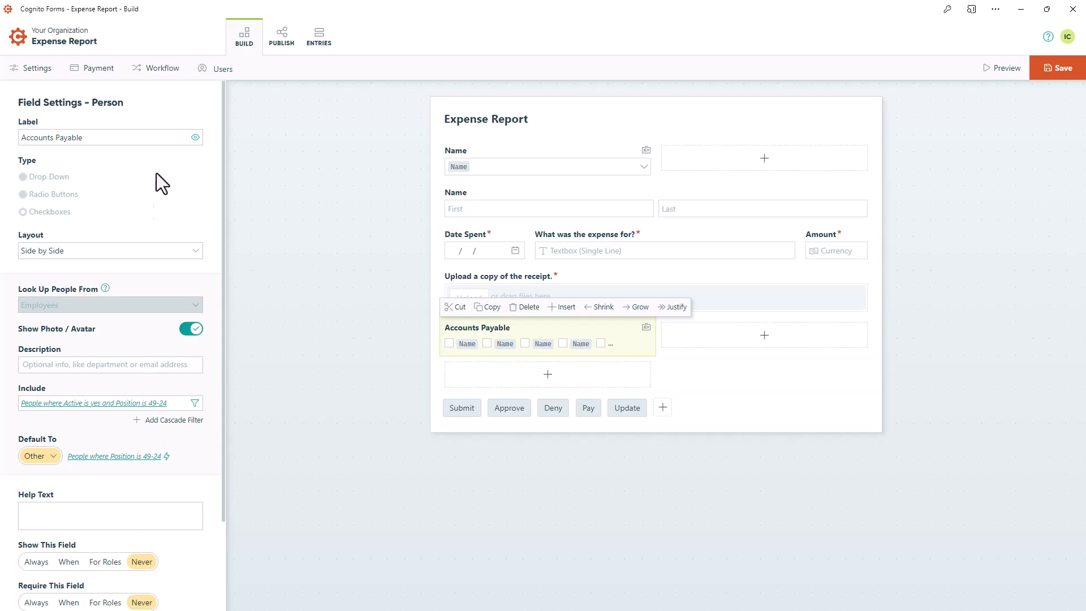
Share specific entries of the Accounting role with the AccountsPayable person field and save the role
{"action": "left_click", "coordinate": [163, 69]}
{"action": "left_click", "coordinate": [77, 446]}
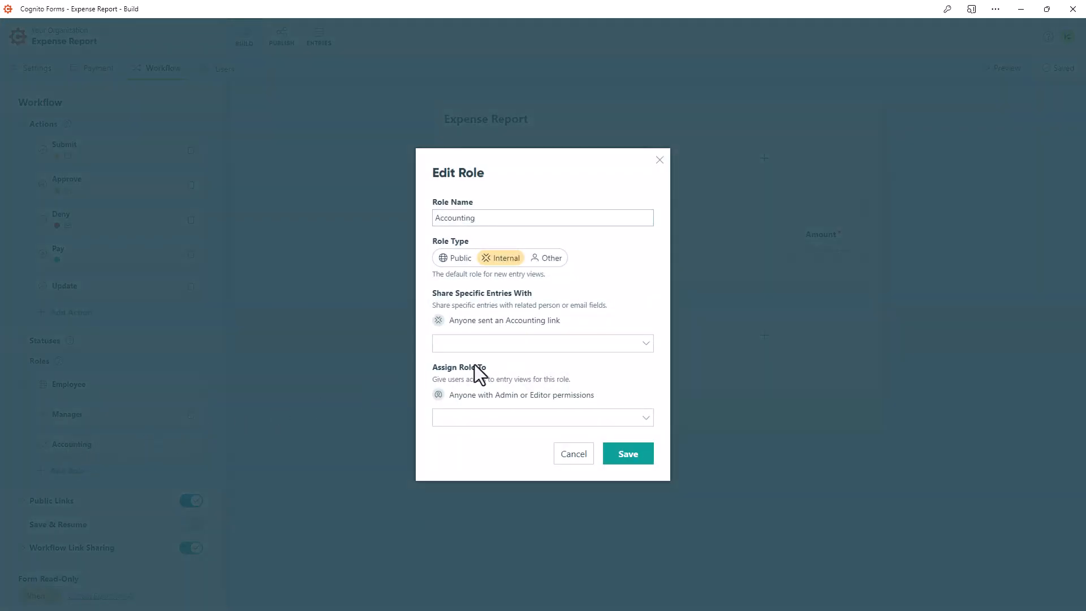
{"action": "left_click", "coordinate": [593, 341]}
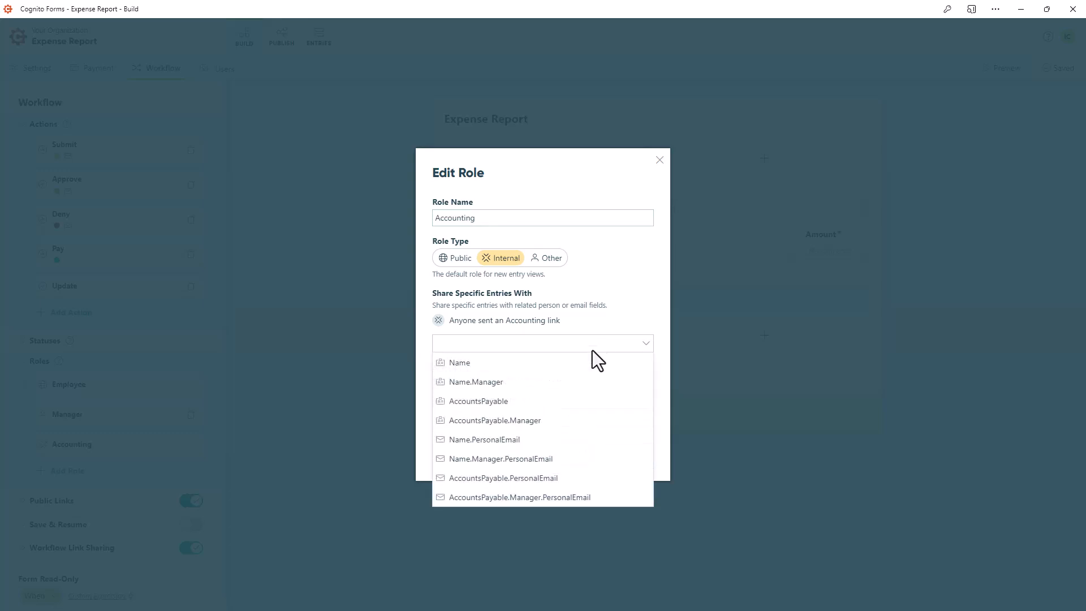
{"action": "left_click", "coordinate": [592, 405]}
{"action": "left_click", "coordinate": [658, 446]}
{"action": "left_click", "coordinate": [633, 466]}
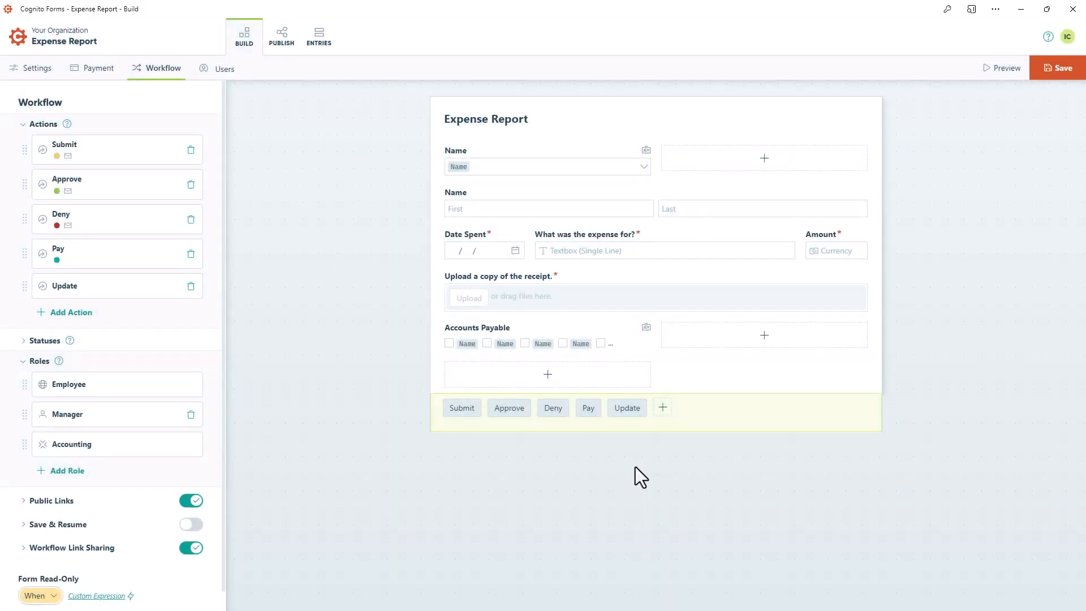
Open the Submit action's "Your expense has been submitted." email and view the fields available for its recipient
{"action": "left_click", "coordinate": [118, 156]}
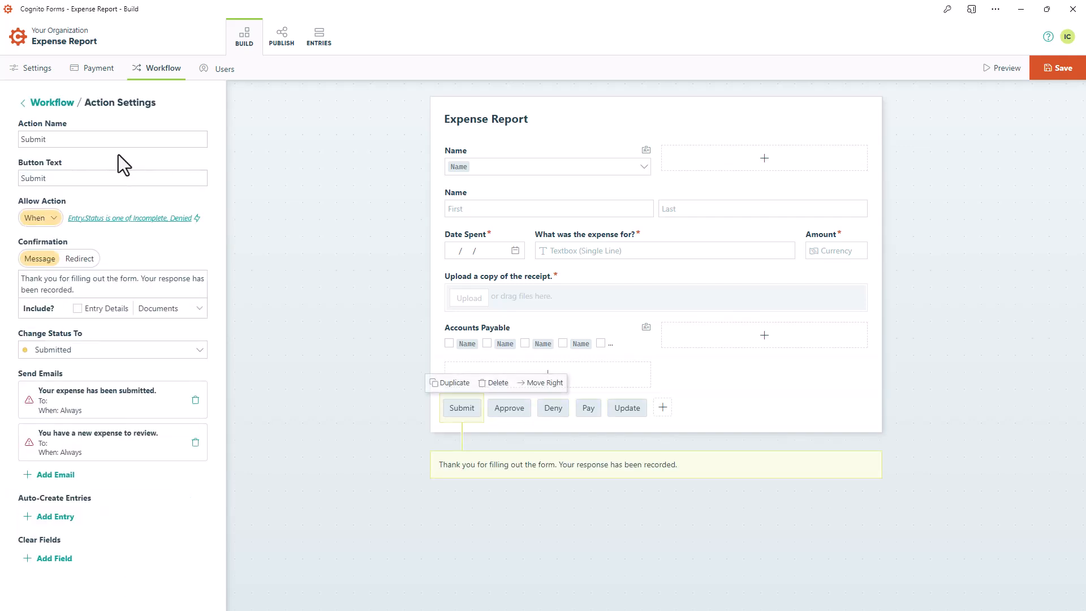
{"action": "left_click", "coordinate": [121, 396]}
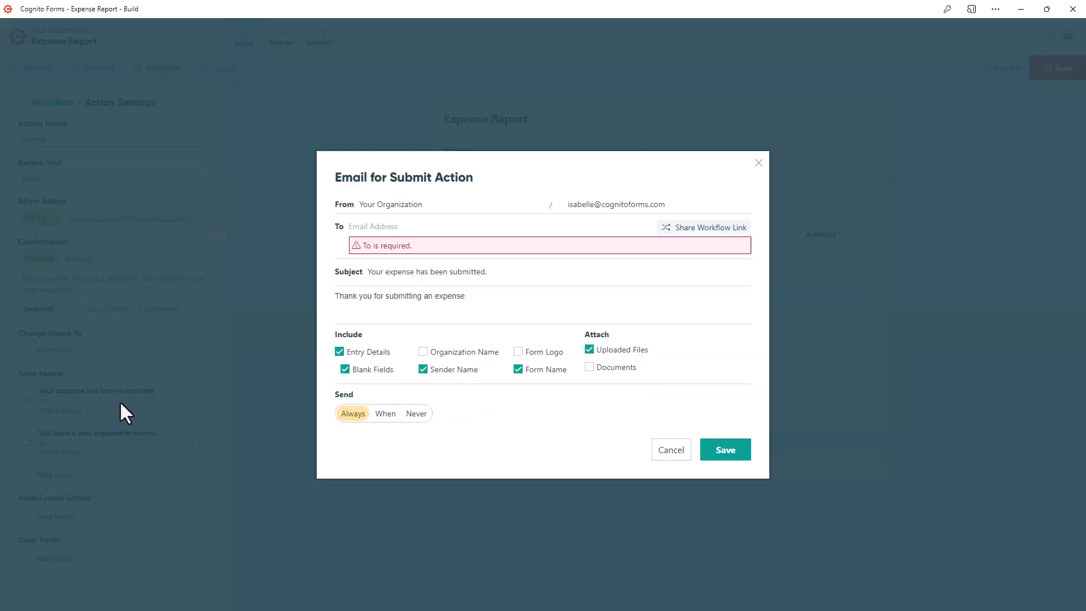
{"action": "left_click", "coordinate": [352, 227]}
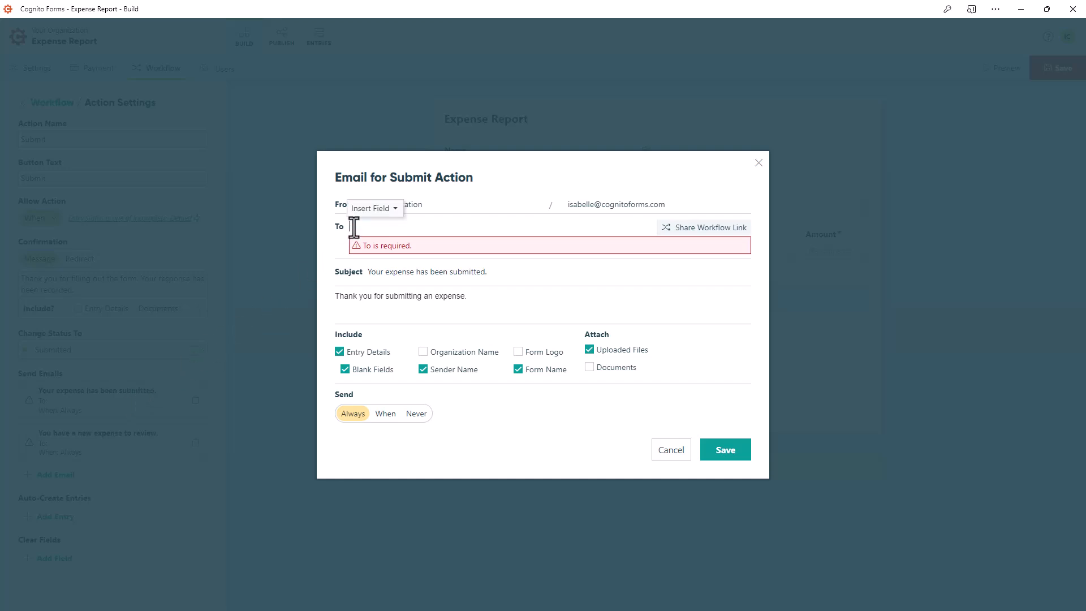
{"action": "left_click", "coordinate": [394, 210]}
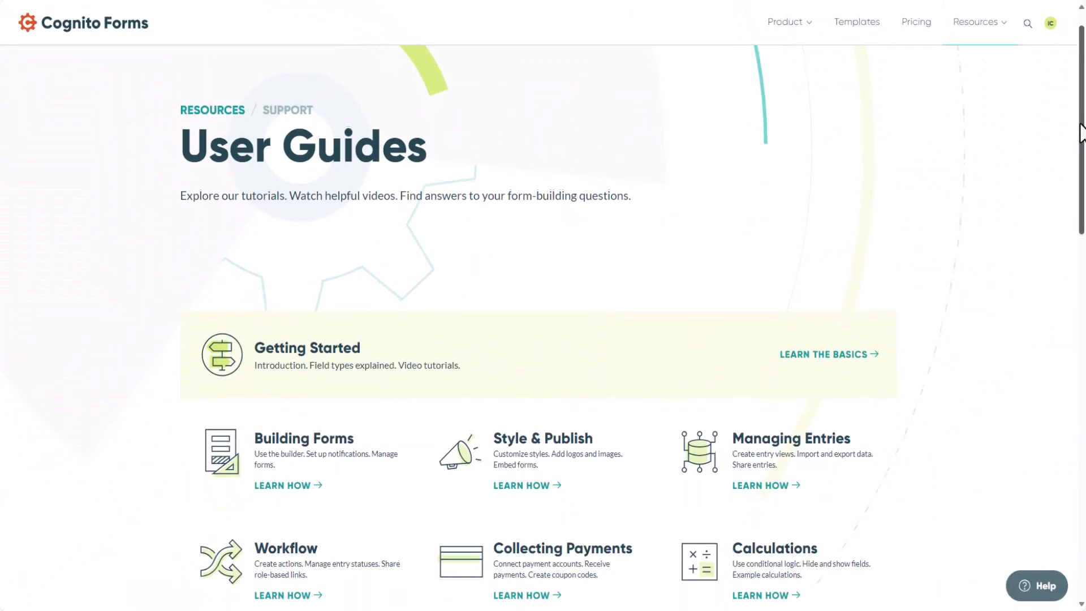
Switch to the Cognito Forms User Guides page and open its Contact Us link for further support
{"action": "left_click_drag", "start_coordinate": [1081, 133], "coordinate": [1081, 439]}
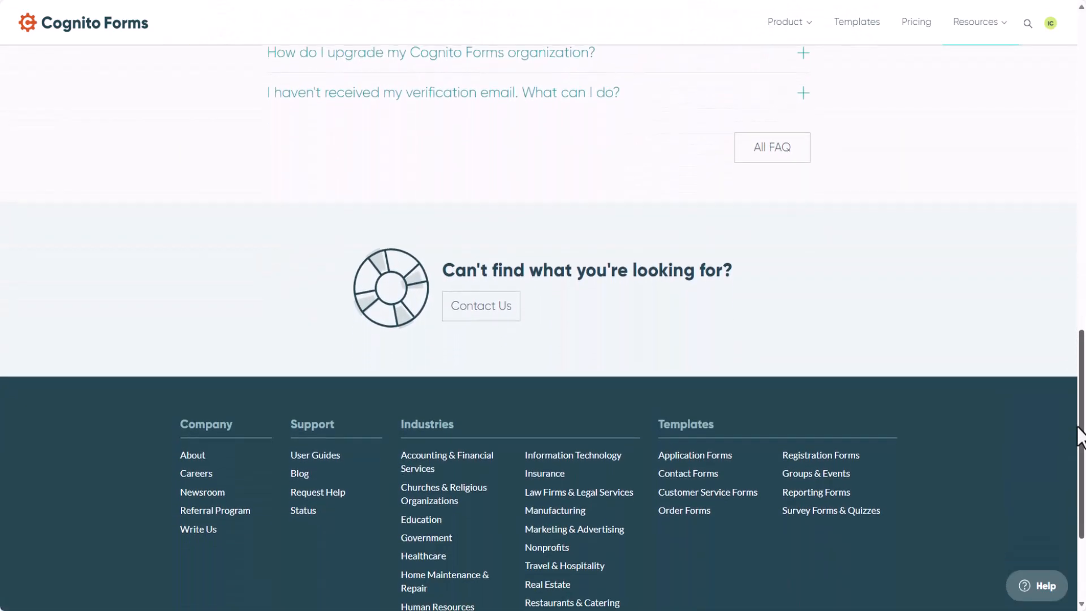
{"action": "left_click", "coordinate": [497, 312]}
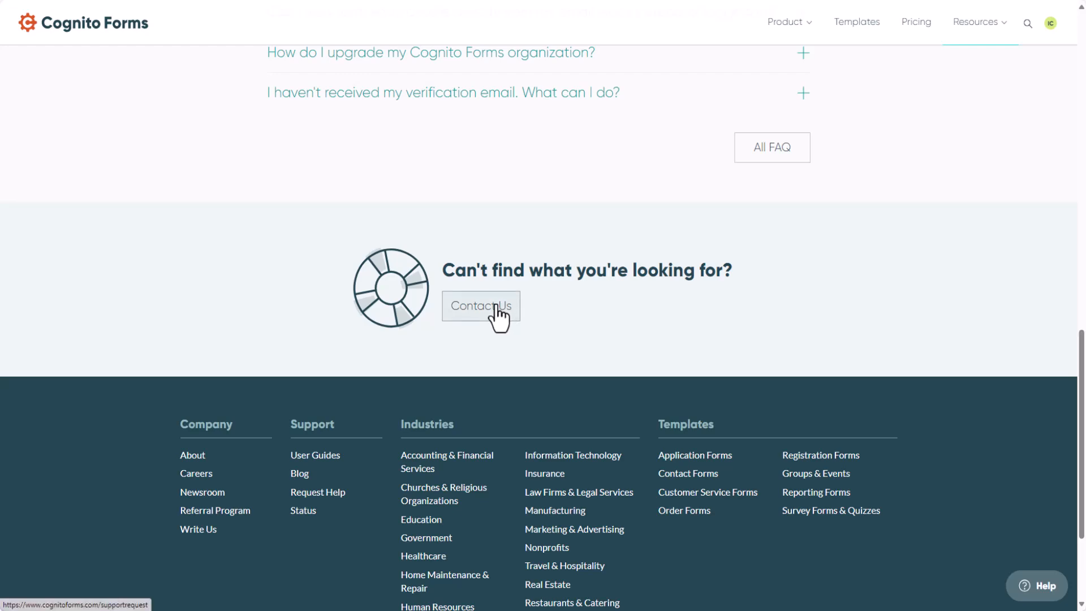